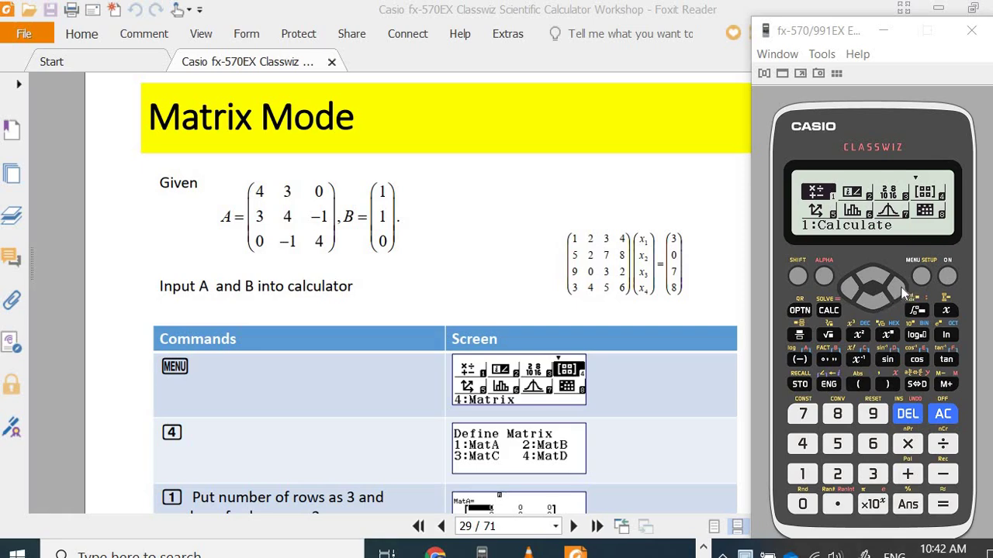
Step: Switch the calculator into Matrix mode from the mode menu (option 4:Matrix)
{"action": "left_click", "coordinate": [900, 290]}
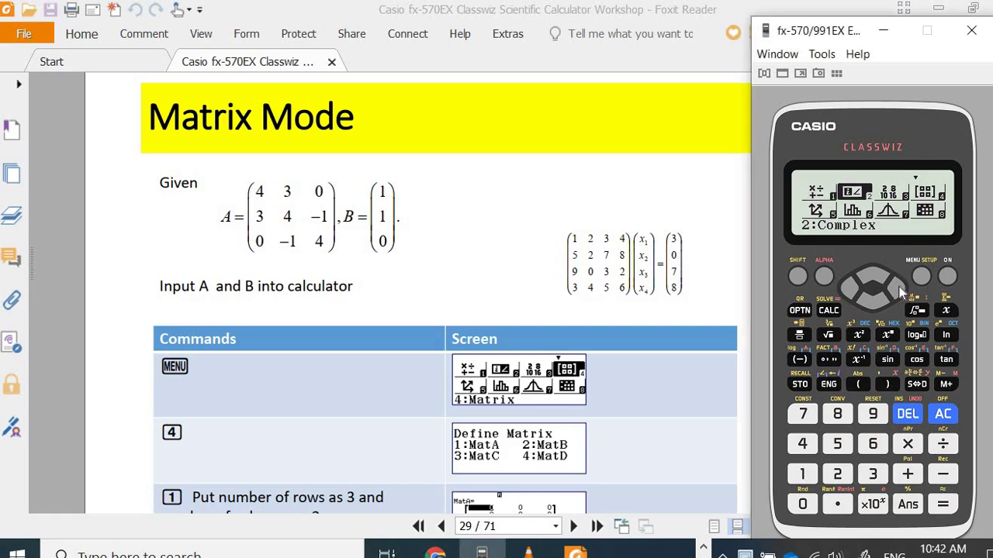
{"action": "left_click", "coordinate": [900, 290]}
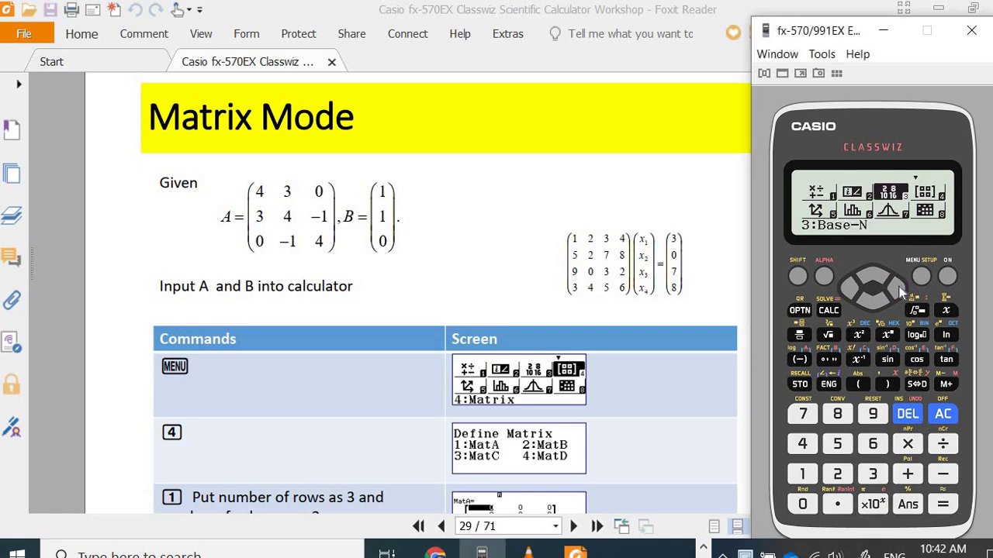
{"action": "left_click", "coordinate": [901, 290]}
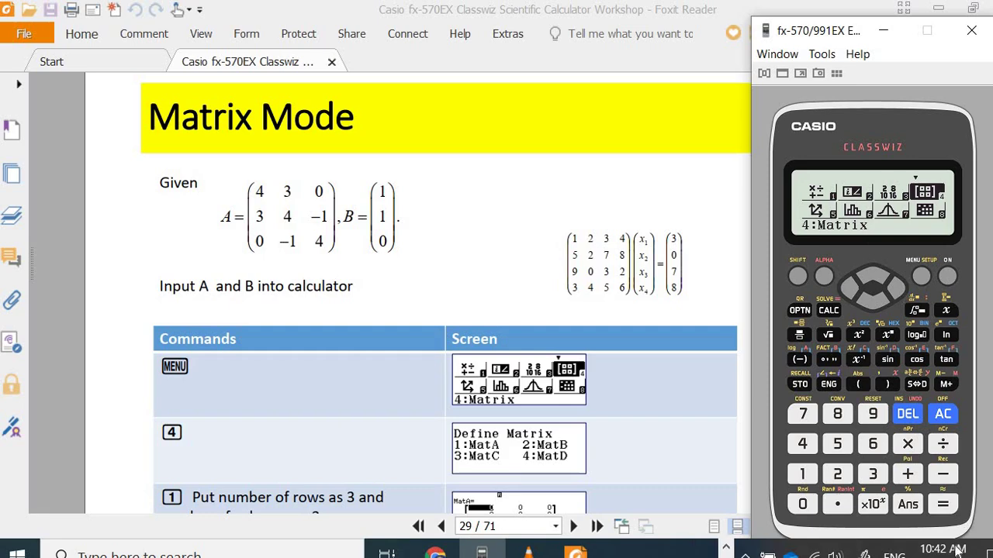
{"action": "left_click", "coordinate": [944, 507]}
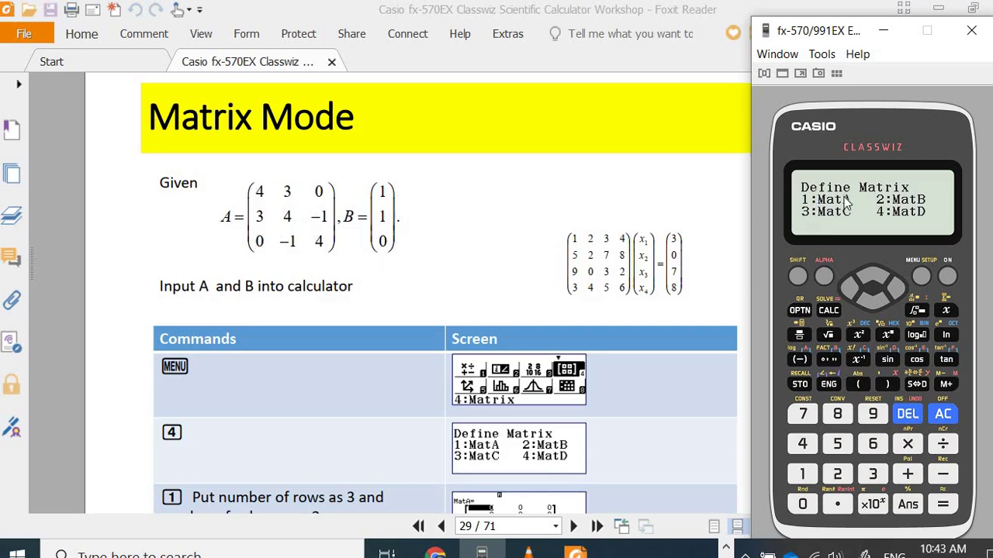
Step: Select MatA and give it 3 rows and 3 columns
{"action": "left_click", "coordinate": [802, 475]}
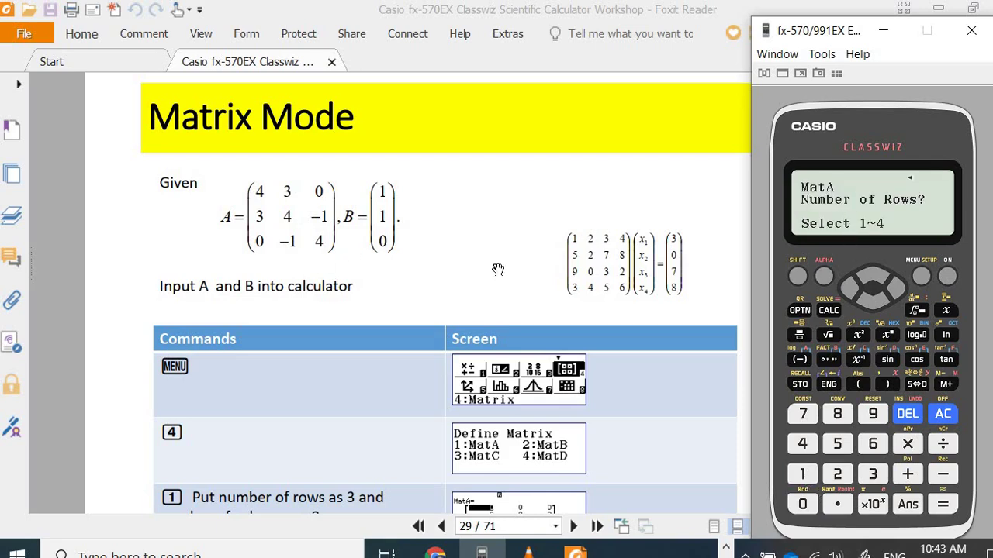
{"action": "left_click", "coordinate": [873, 477]}
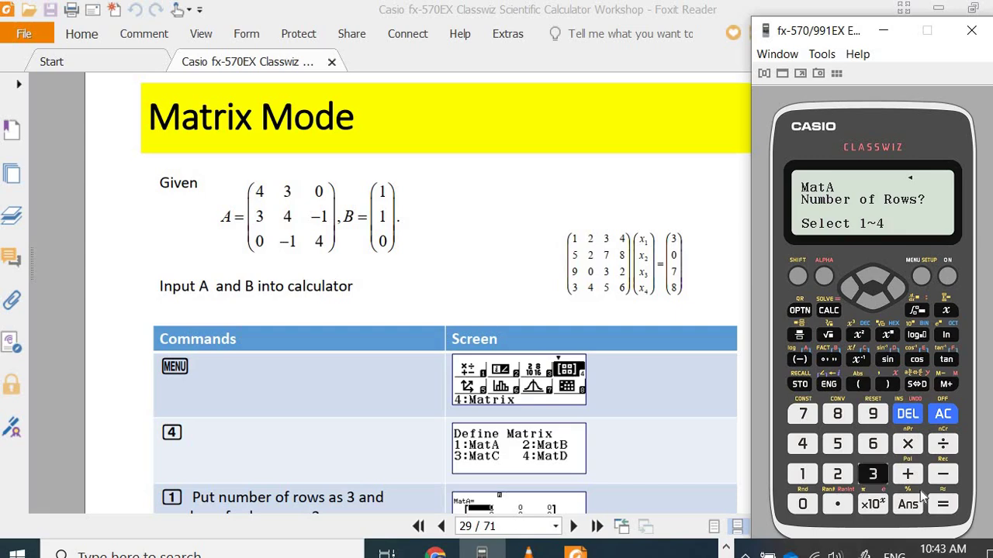
{"action": "left_click", "coordinate": [877, 476]}
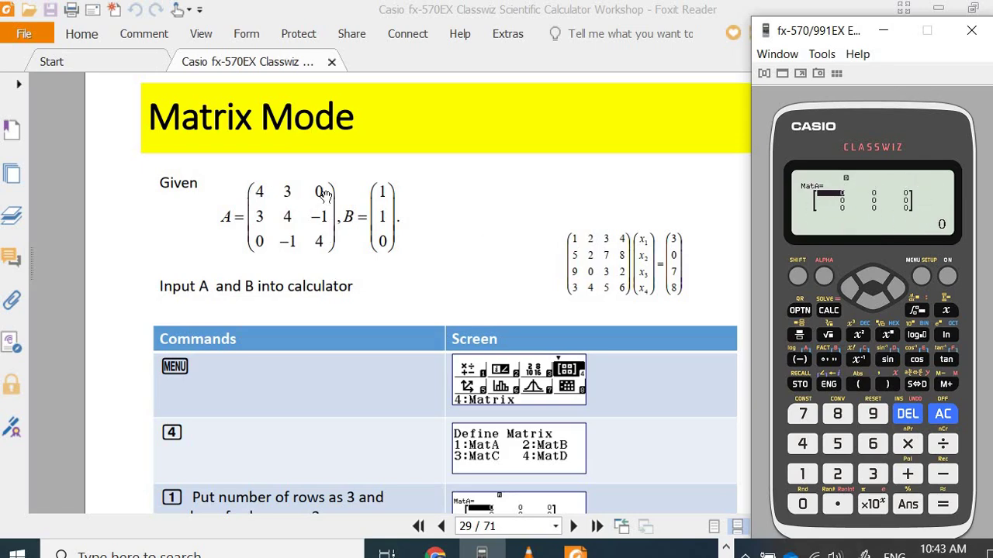
Step: Enter MatA's first row: 4, 3, 0
{"action": "left_click", "coordinate": [803, 445]}
{"action": "left_click", "coordinate": [945, 505]}
{"action": "left_click", "coordinate": [872, 474]}
{"action": "left_click", "coordinate": [943, 505]}
{"action": "left_click", "coordinate": [803, 505]}
{"action": "left_click", "coordinate": [943, 504]}
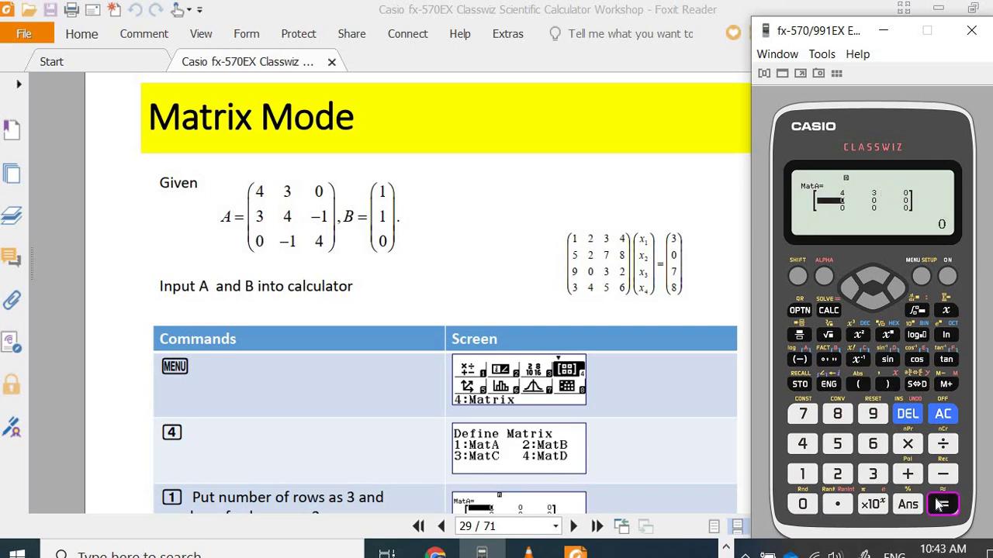
Step: Enter MatA's second row: 3, 4, −1
{"action": "left_click", "coordinate": [872, 476]}
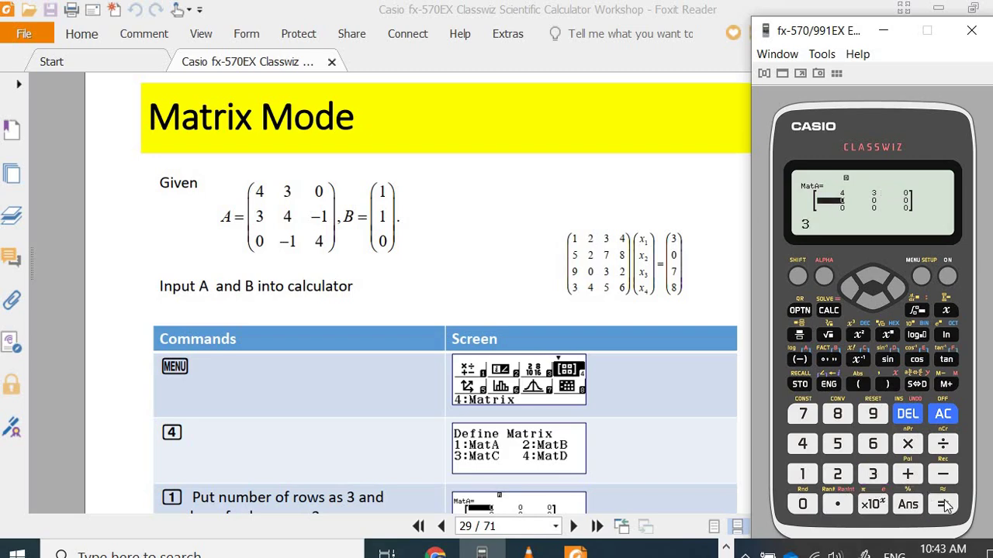
{"action": "left_click", "coordinate": [945, 506]}
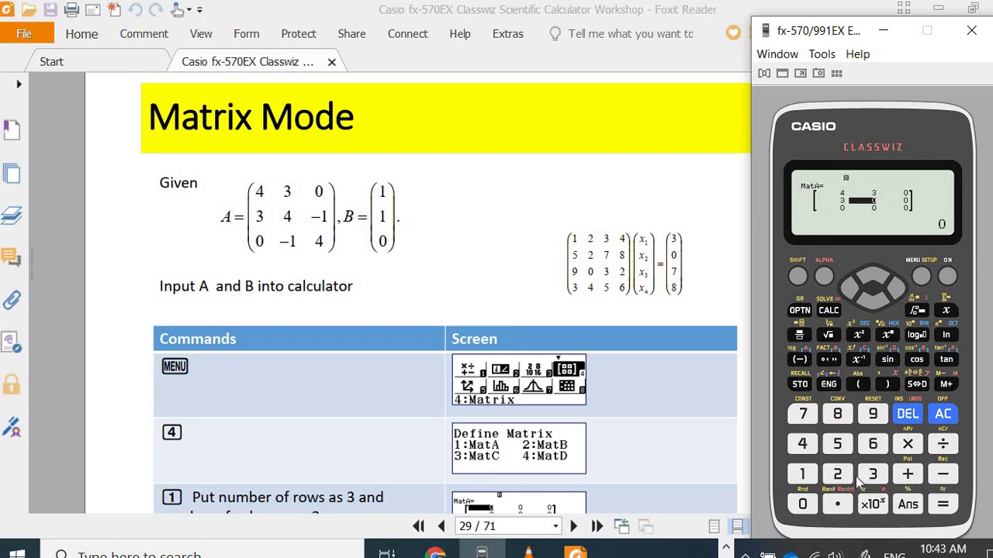
{"action": "left_click", "coordinate": [814, 450]}
{"action": "left_click", "coordinate": [944, 505]}
{"action": "left_click", "coordinate": [799, 361]}
{"action": "left_click", "coordinate": [802, 474]}
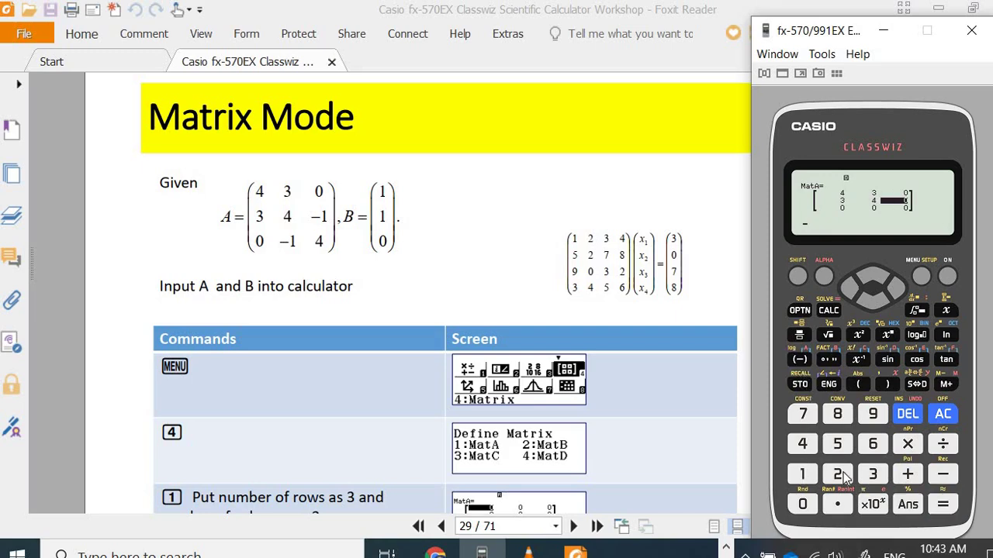
{"action": "left_click", "coordinate": [943, 504]}
Step: Enter MatA's third row: 0, −1, 4
{"action": "left_click", "coordinate": [803, 506]}
{"action": "left_click", "coordinate": [945, 506]}
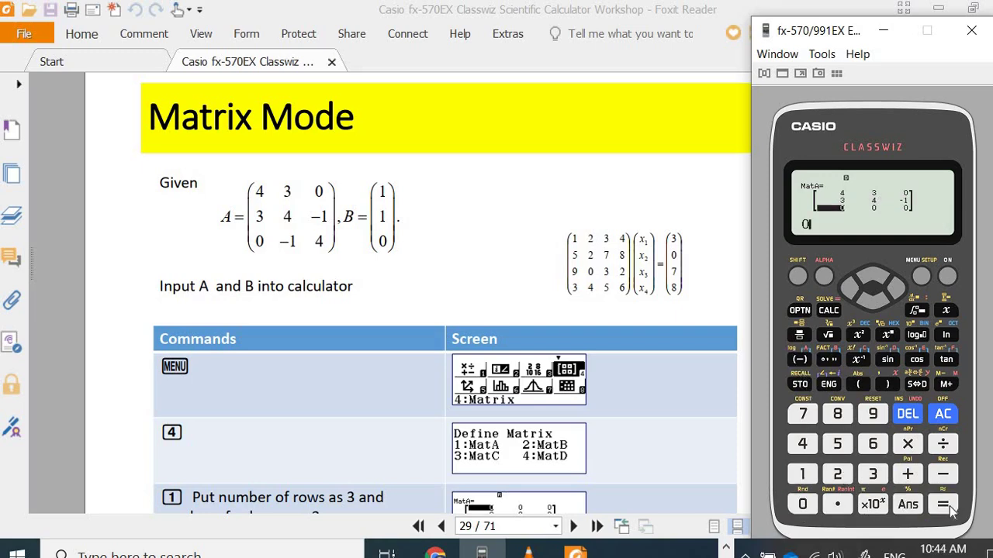
{"action": "left_click", "coordinate": [799, 359]}
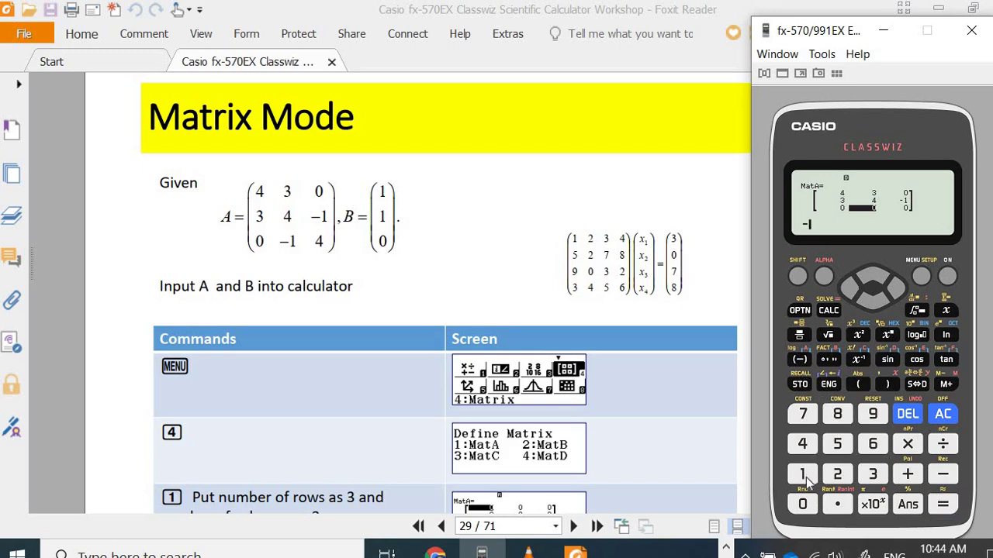
{"action": "left_click", "coordinate": [802, 475]}
{"action": "left_click", "coordinate": [944, 506]}
{"action": "left_click", "coordinate": [802, 444]}
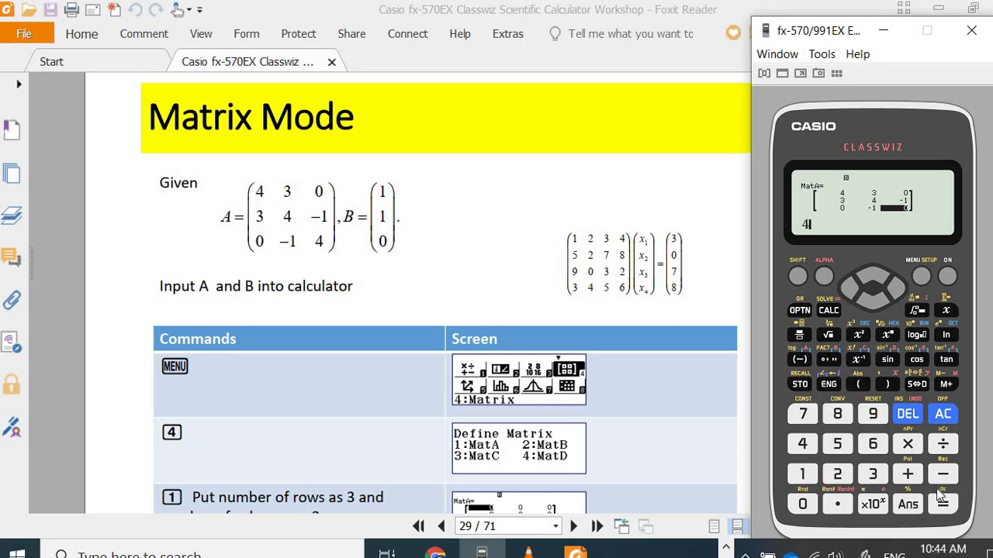
{"action": "left_click", "coordinate": [944, 505]}
Step: Leave the MatA editor with AC and bring up the OPTN matrix list
{"action": "left_click", "coordinate": [796, 276]}
{"action": "left_click", "coordinate": [799, 310]}
{"action": "left_click", "coordinate": [946, 416]}
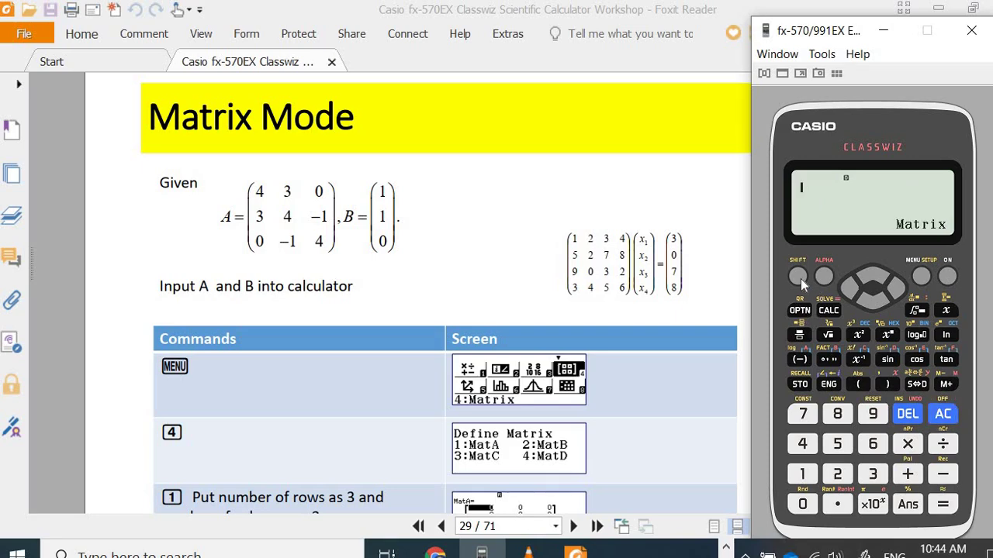
{"action": "left_click", "coordinate": [800, 311]}
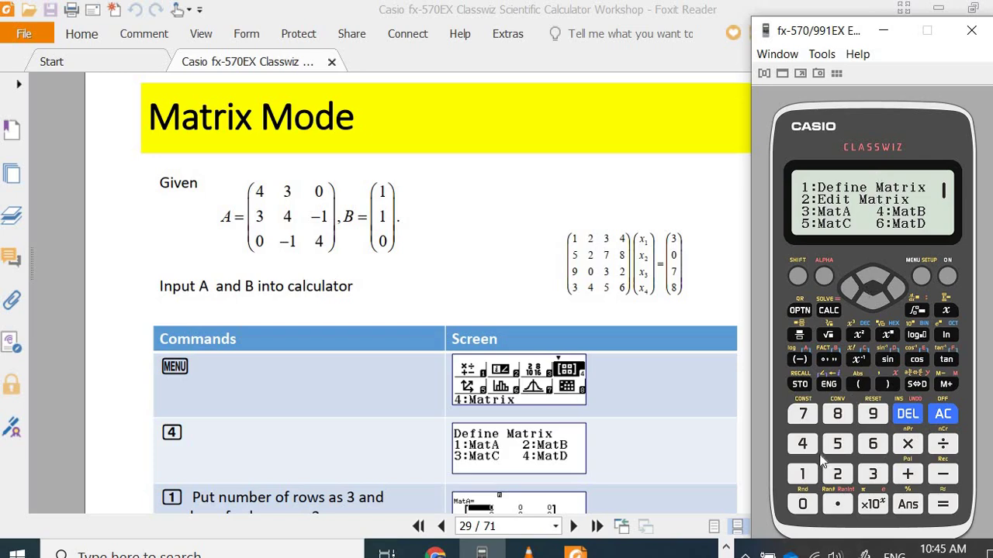
Step: Define MatB with 3 rows and 1 column
{"action": "left_click", "coordinate": [799, 476]}
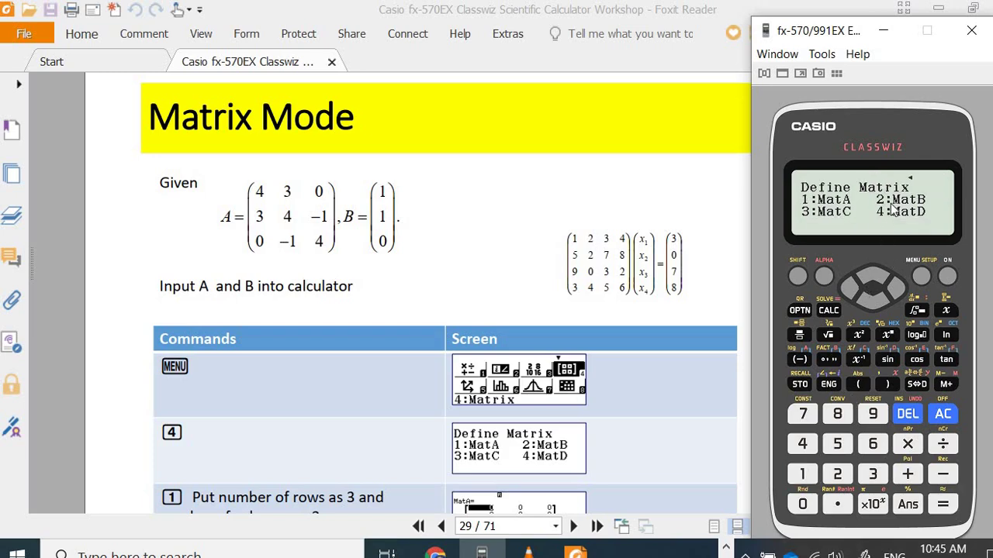
{"action": "left_click", "coordinate": [839, 476]}
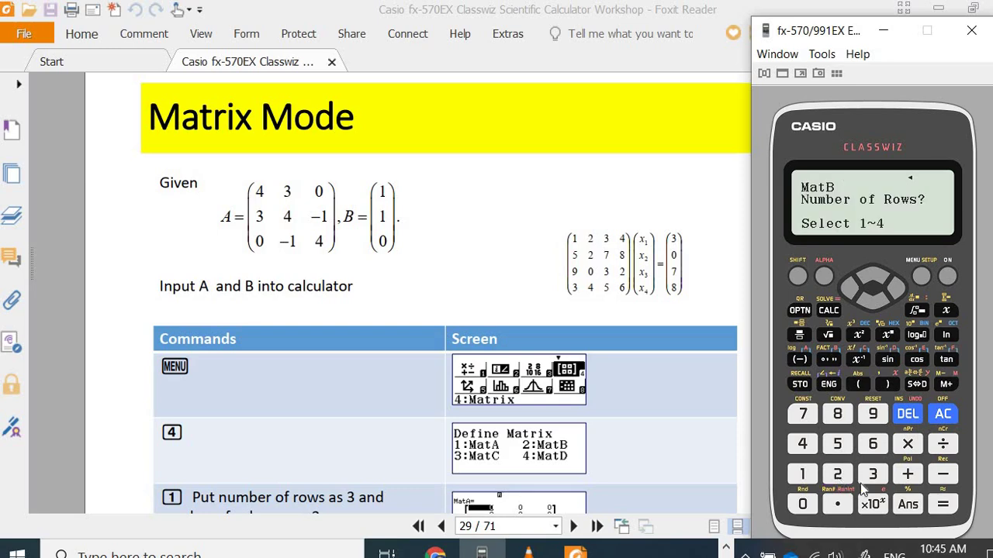
{"action": "left_click", "coordinate": [872, 474]}
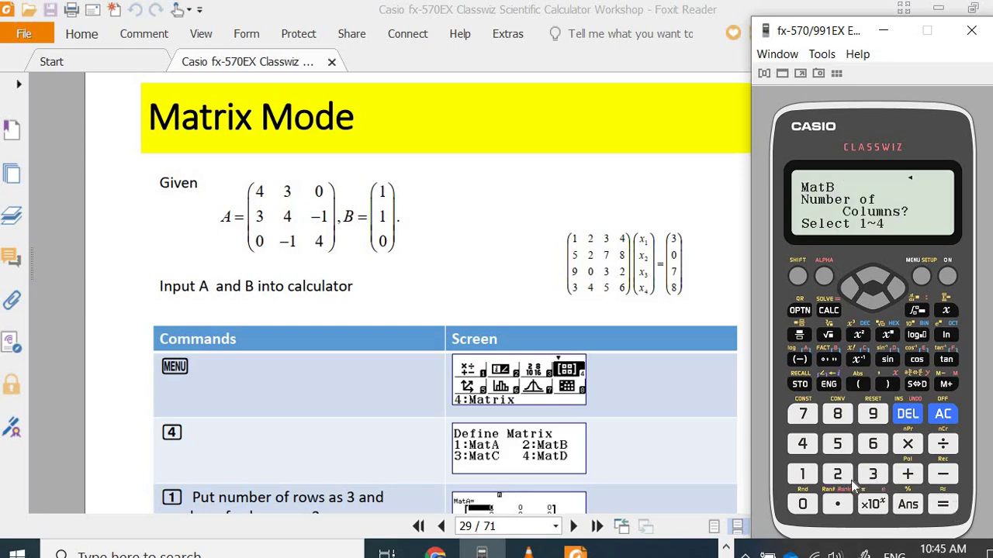
{"action": "left_click", "coordinate": [806, 478]}
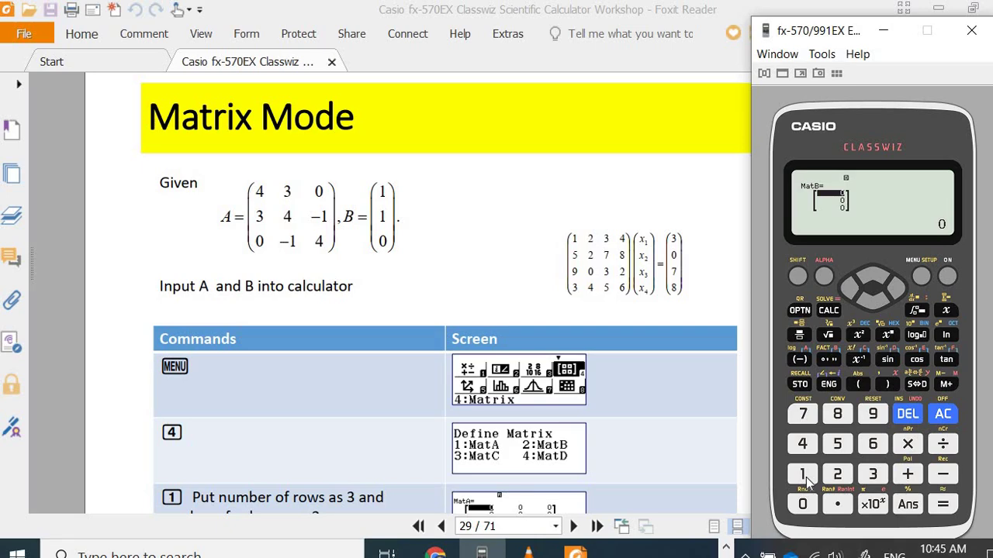
Step: Fill MatB's column with 1, 1 and 0
{"action": "left_click", "coordinate": [805, 477]}
{"action": "left_click", "coordinate": [942, 504]}
{"action": "left_click", "coordinate": [804, 477]}
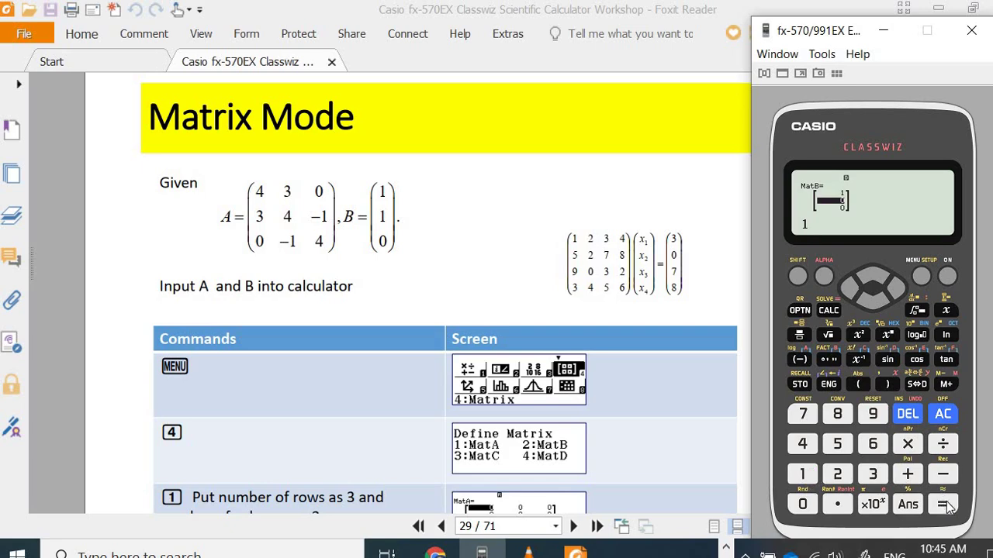
{"action": "left_click", "coordinate": [942, 504]}
{"action": "left_click", "coordinate": [803, 504]}
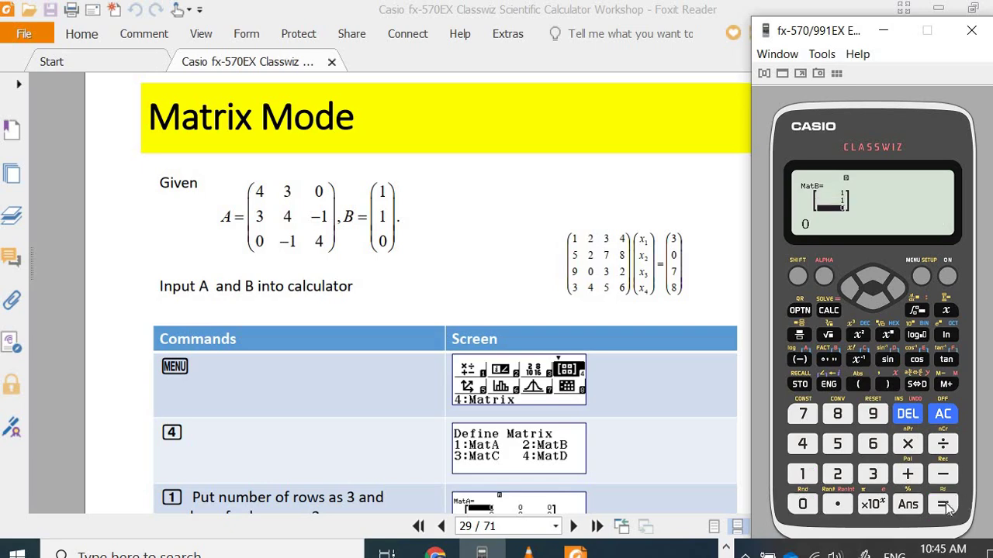
{"action": "left_click", "coordinate": [943, 504]}
Step: Open MatA through Edit Matrix to verify its stored values, then clear
{"action": "left_click", "coordinate": [942, 414]}
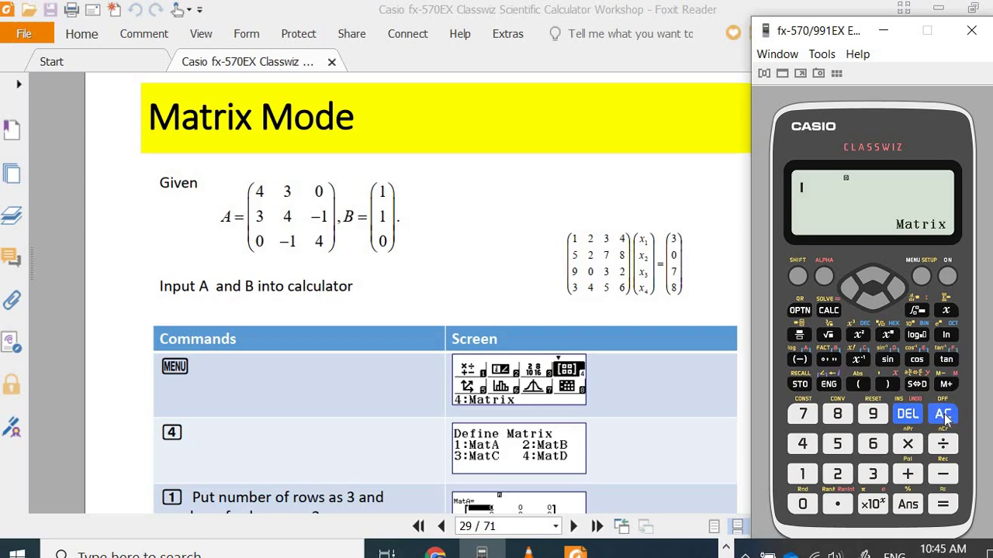
{"action": "left_click", "coordinate": [799, 310]}
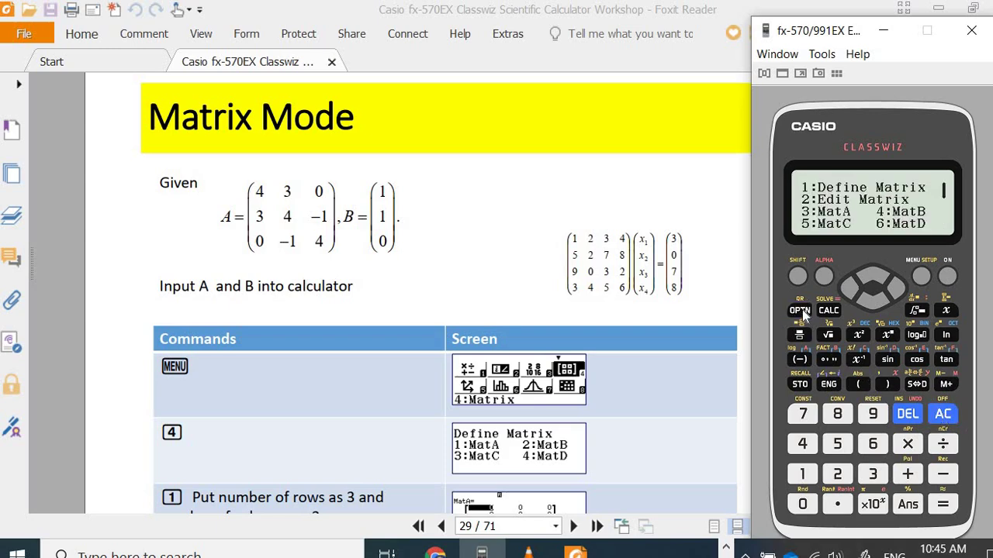
{"action": "left_click", "coordinate": [838, 473]}
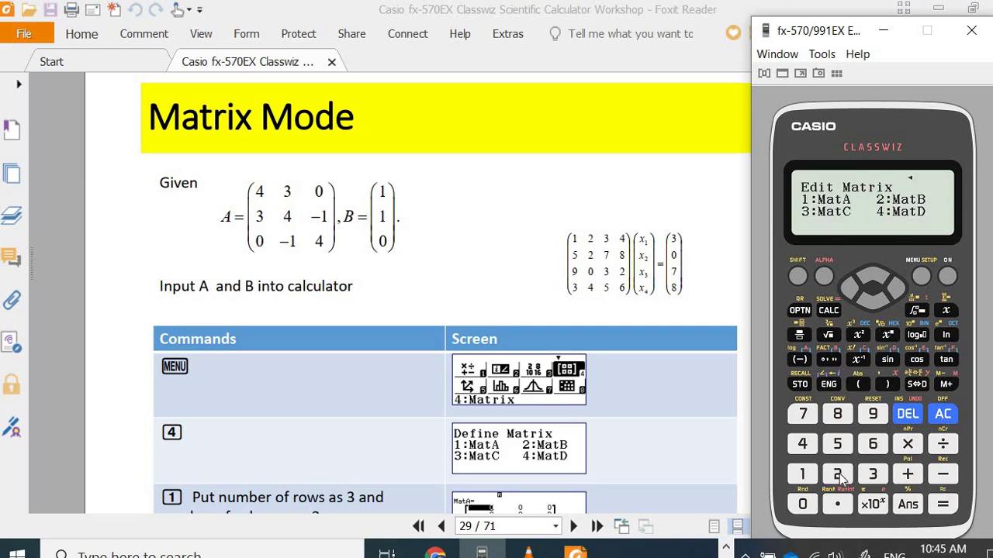
{"action": "left_click", "coordinate": [800, 475]}
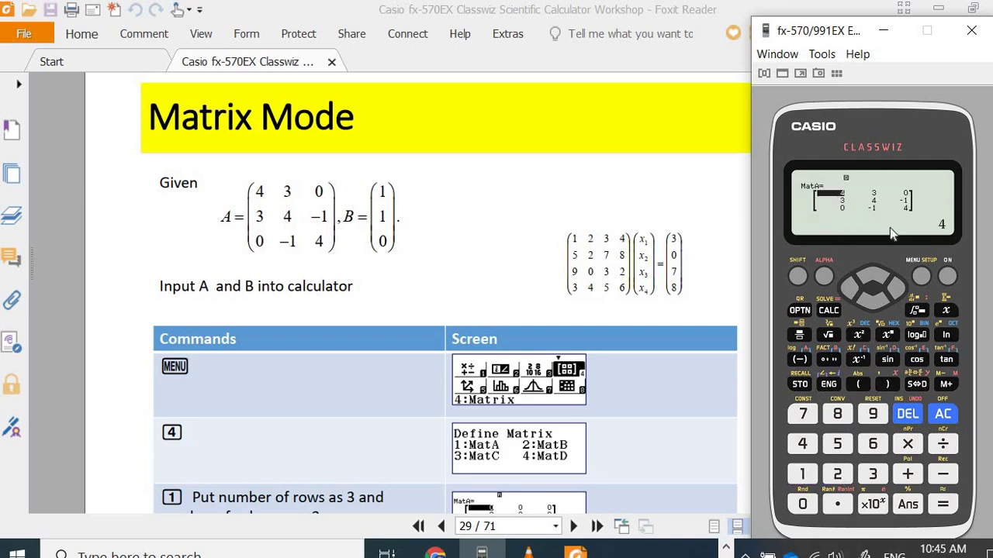
{"action": "left_click", "coordinate": [942, 416]}
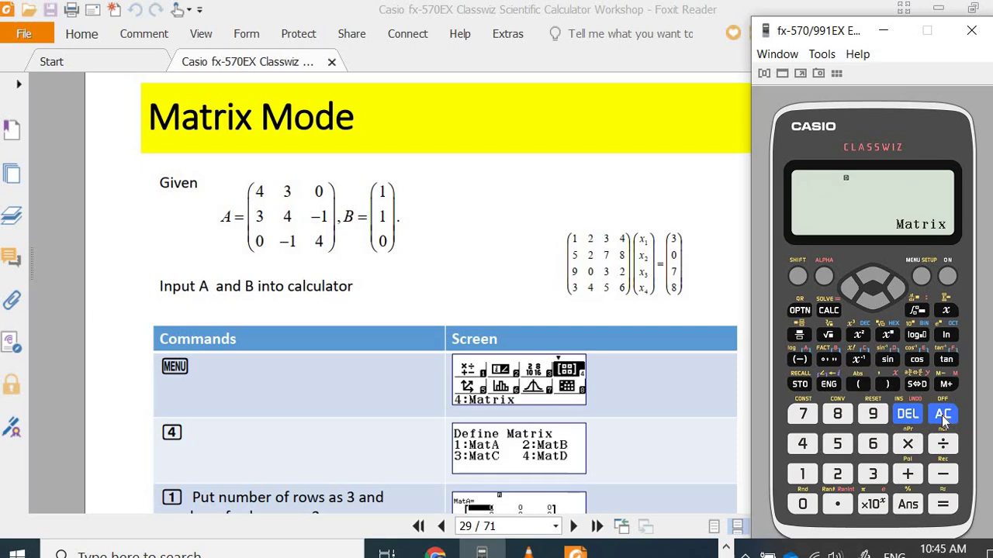
Step: Open MatB through Edit Matrix to verify its column, then clear the display
{"action": "left_click", "coordinate": [800, 310]}
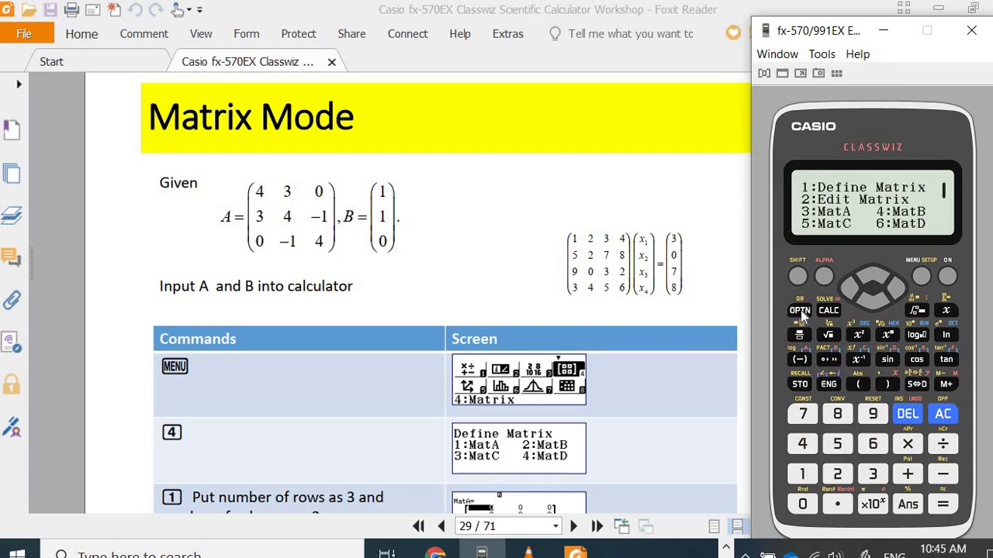
{"action": "left_click", "coordinate": [838, 474]}
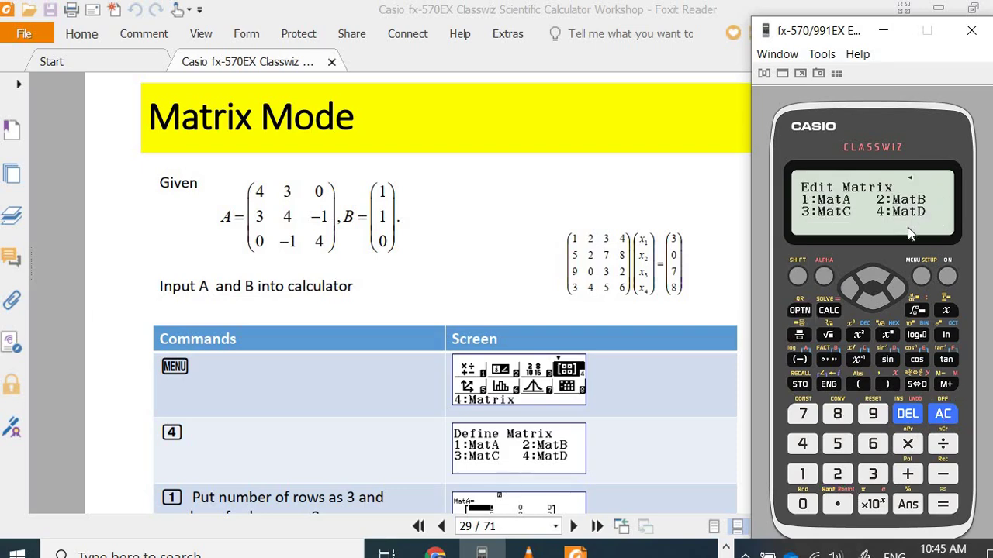
{"action": "left_click", "coordinate": [837, 474]}
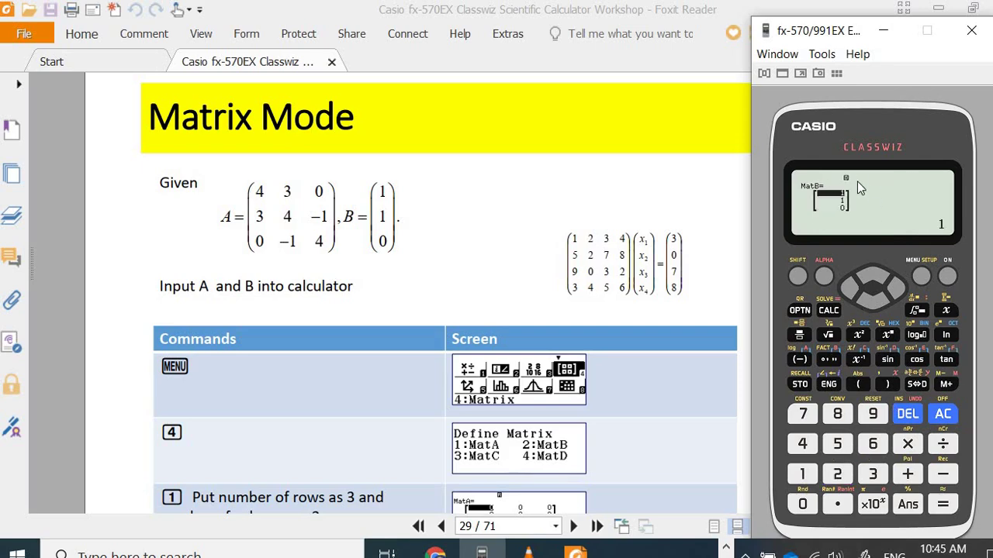
{"action": "left_click", "coordinate": [942, 413]}
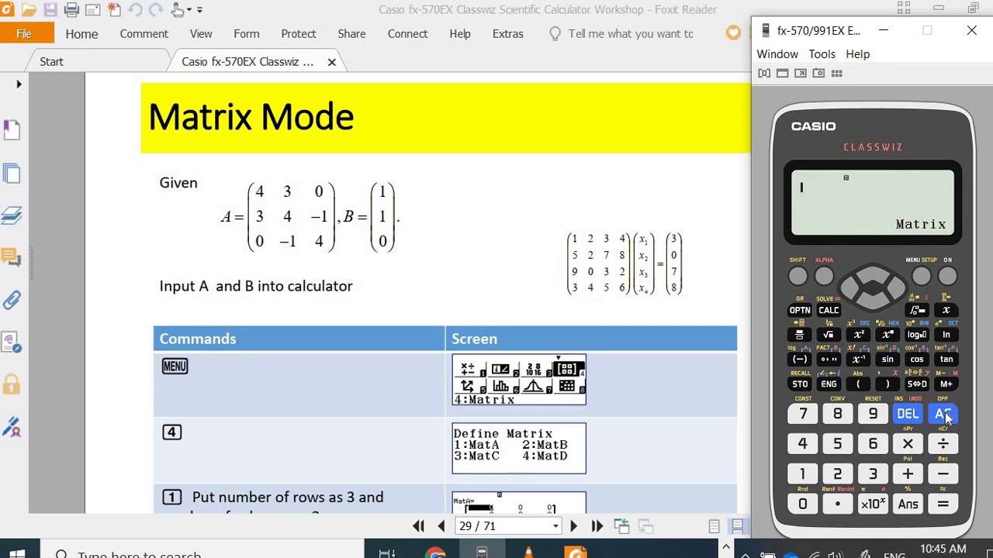
Step: In Foxit Reader, advance from page 29 to page 31, Matrix Operations
{"action": "left_click", "coordinate": [662, 392]}
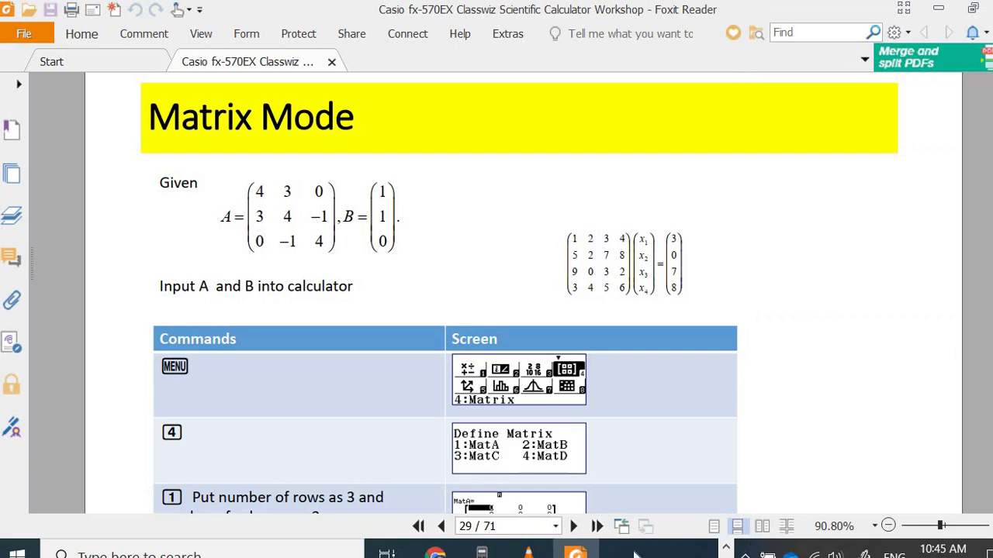
{"action": "left_click", "coordinate": [573, 526]}
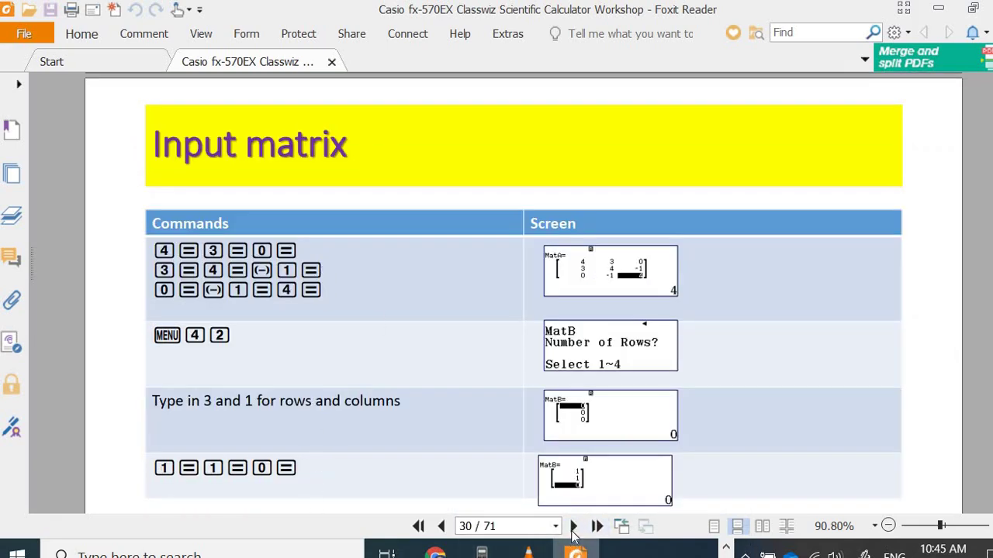
{"action": "left_click", "coordinate": [573, 528]}
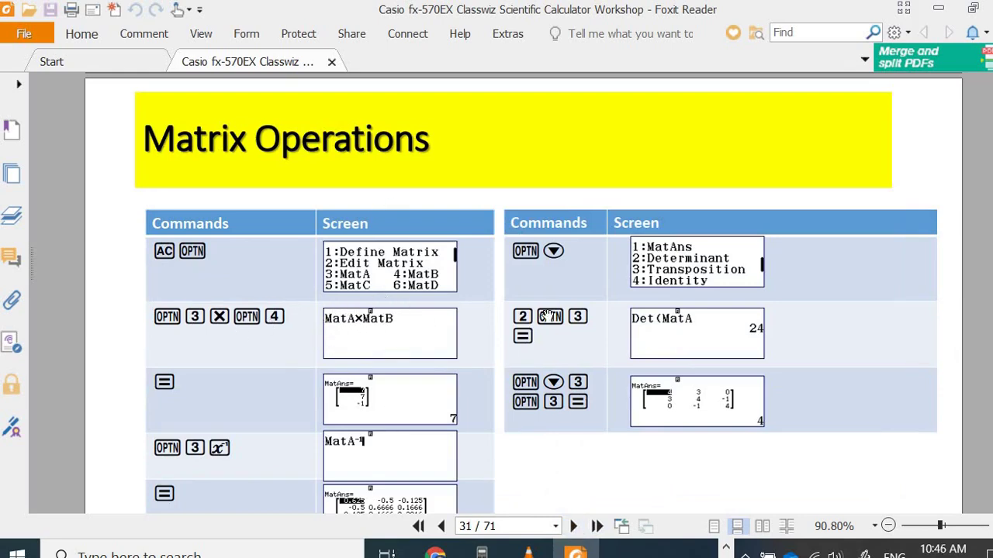
Step: Compute MatA×MatB in the emulator and read the resulting column 7, 7, −1
{"action": "left_click", "coordinate": [482, 552]}
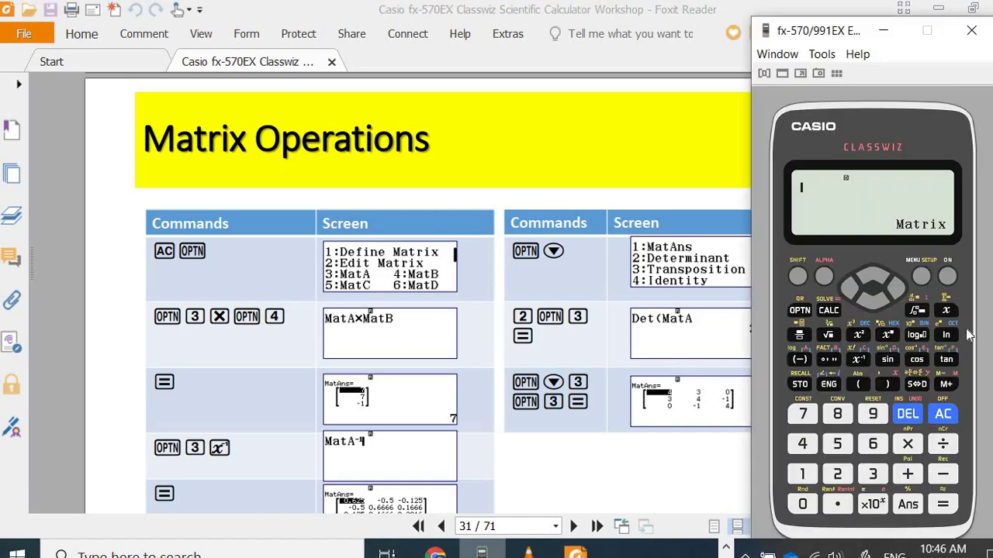
{"action": "left_click", "coordinate": [805, 310]}
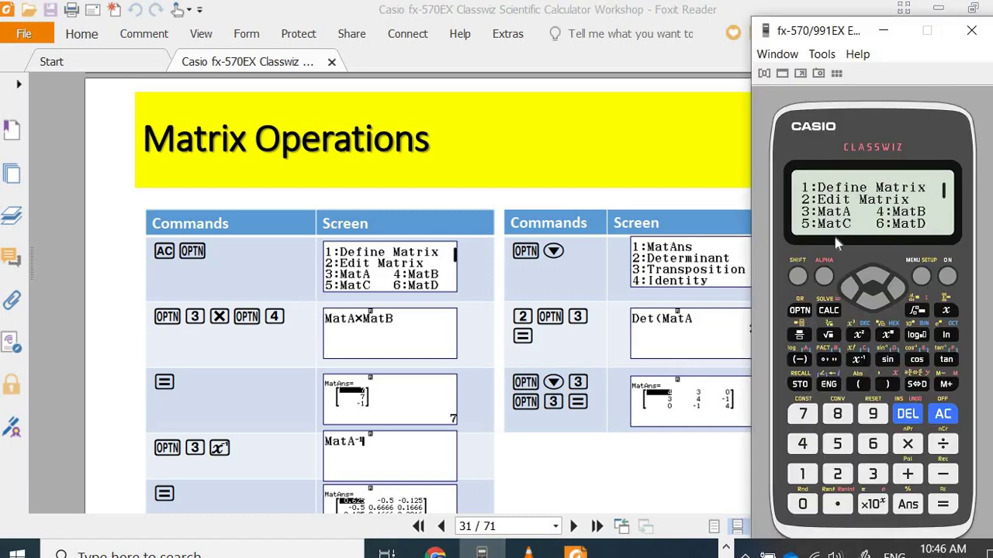
{"action": "left_click", "coordinate": [871, 476]}
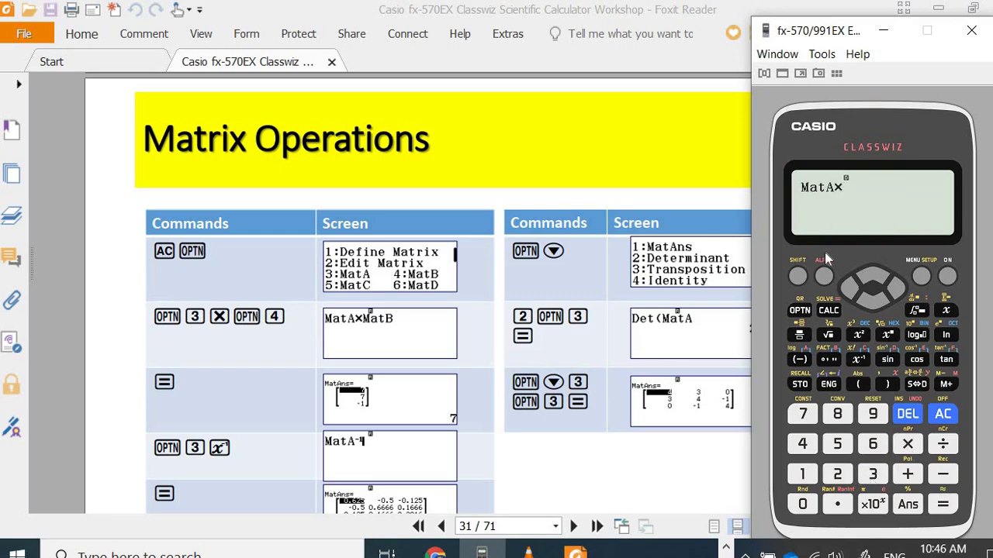
{"action": "left_click", "coordinate": [799, 311]}
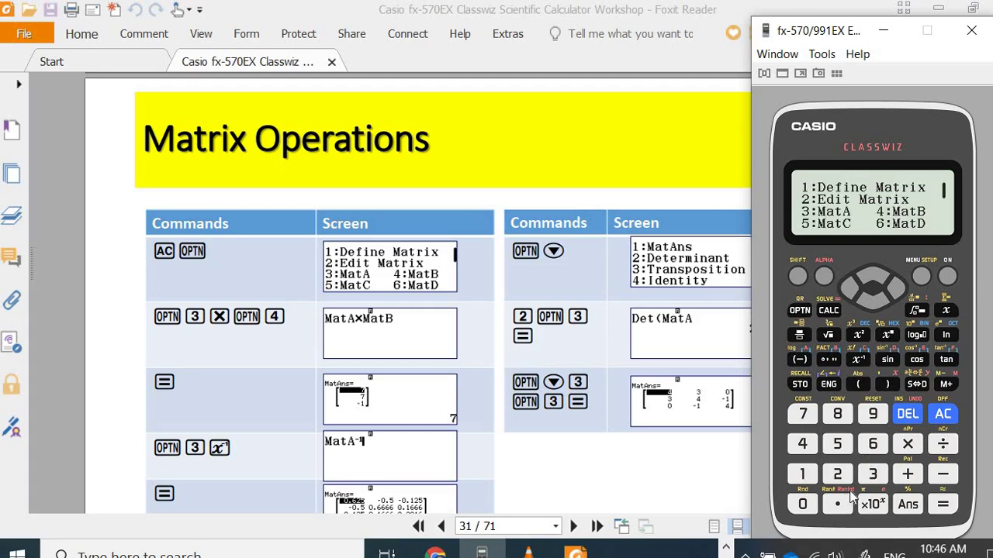
{"action": "left_click", "coordinate": [802, 445]}
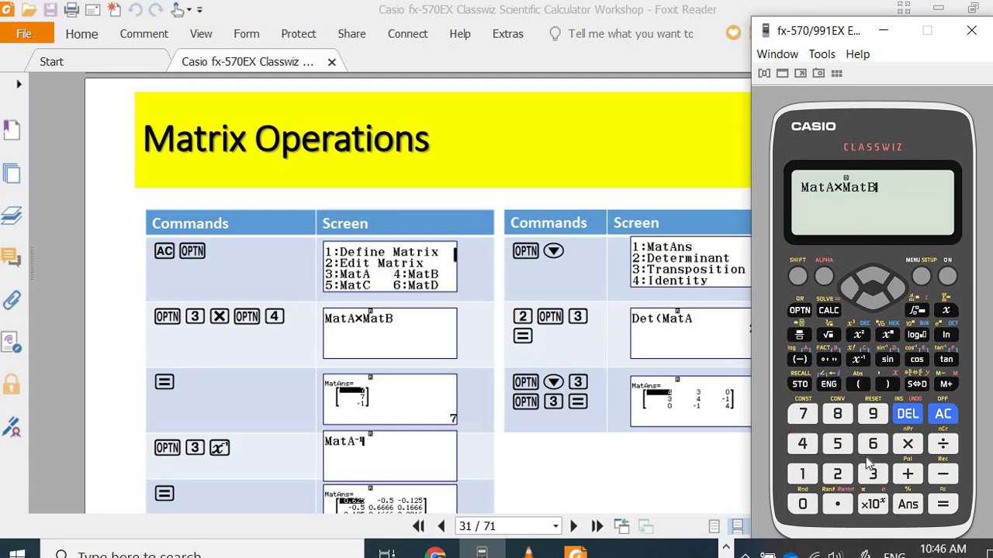
{"action": "left_click", "coordinate": [943, 506]}
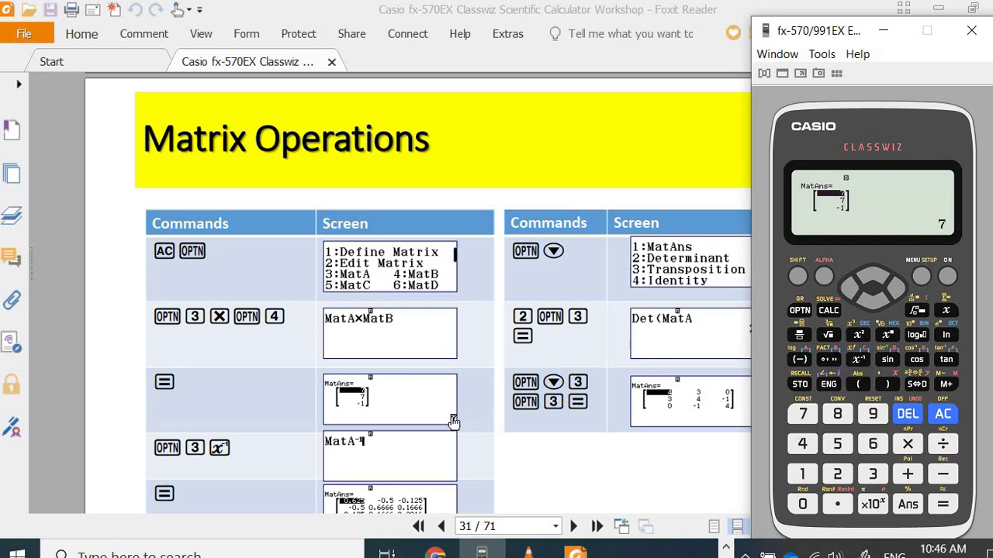
{"action": "left_click", "coordinate": [872, 308]}
{"action": "left_click", "coordinate": [873, 308]}
Step: Try MatB×MatA, observe the Dimension ERROR, and clear it
{"action": "left_click", "coordinate": [945, 419]}
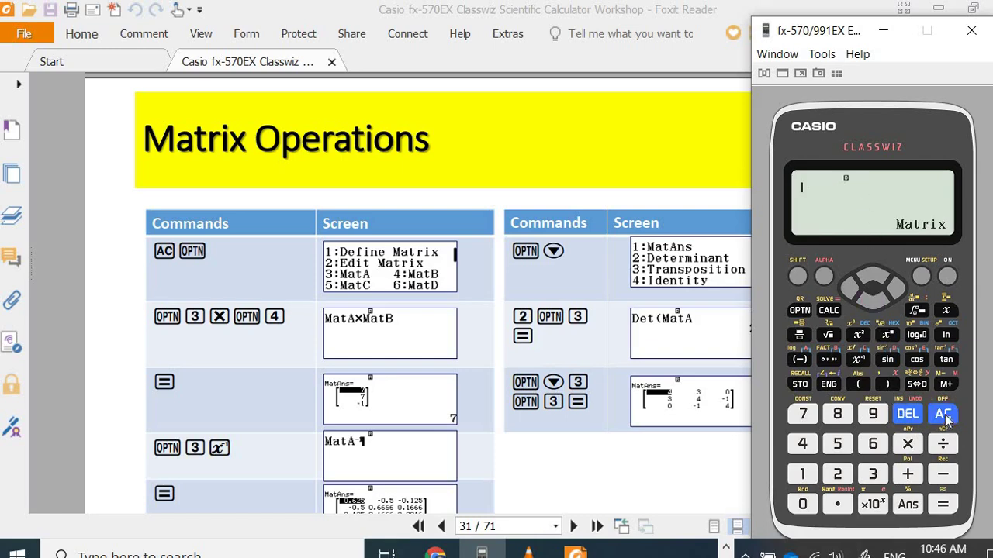
{"action": "left_click", "coordinate": [799, 309]}
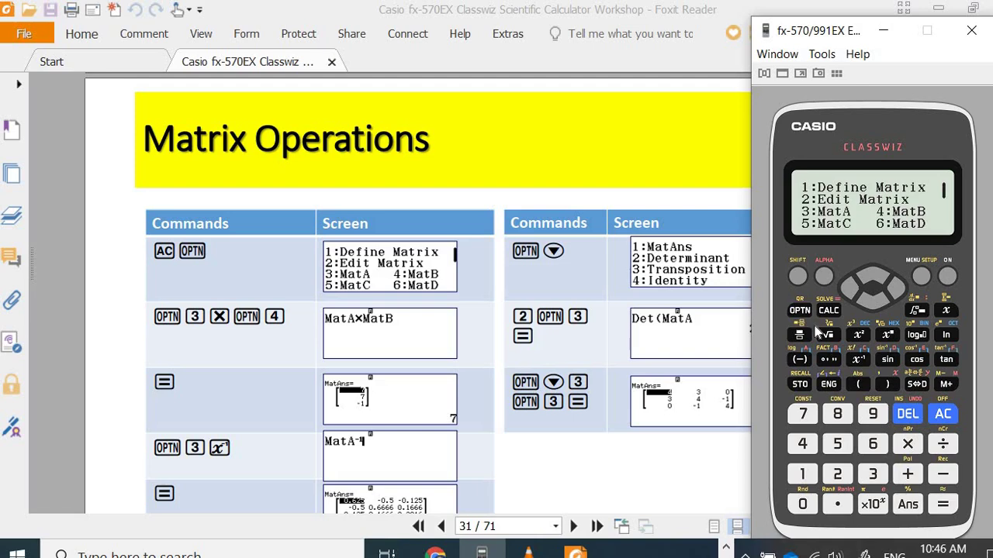
{"action": "left_click", "coordinate": [806, 448]}
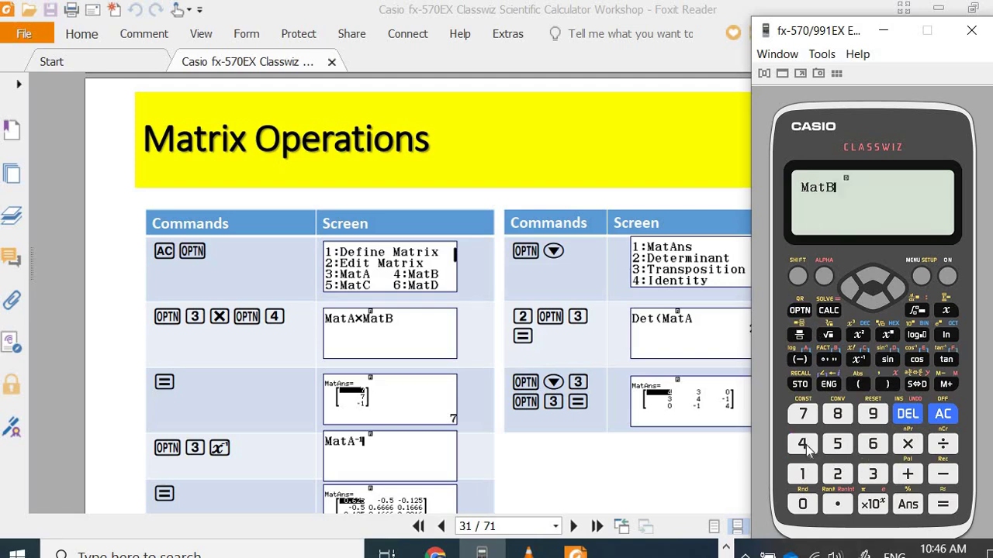
{"action": "left_click", "coordinate": [907, 447]}
{"action": "left_click", "coordinate": [805, 311]}
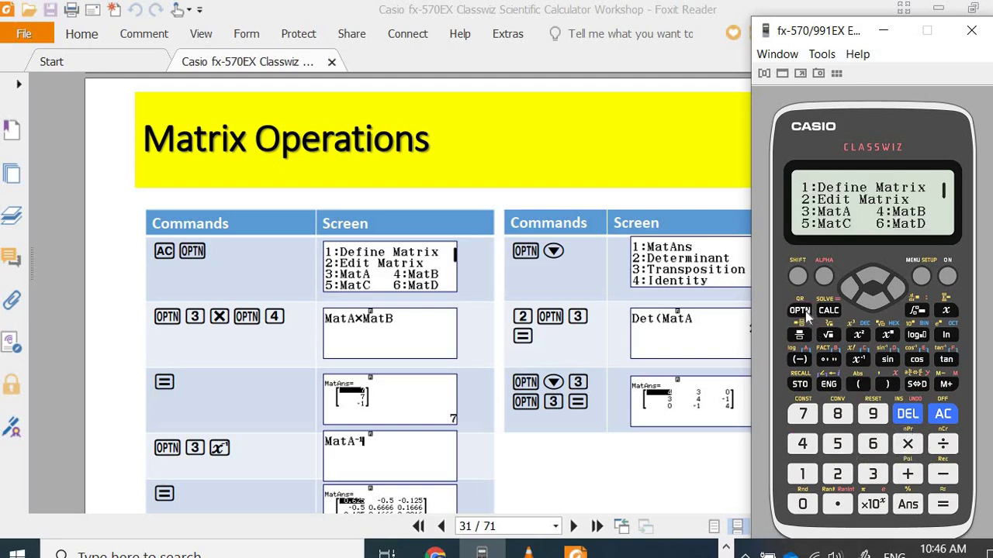
{"action": "left_click", "coordinate": [870, 475]}
{"action": "left_click", "coordinate": [941, 505]}
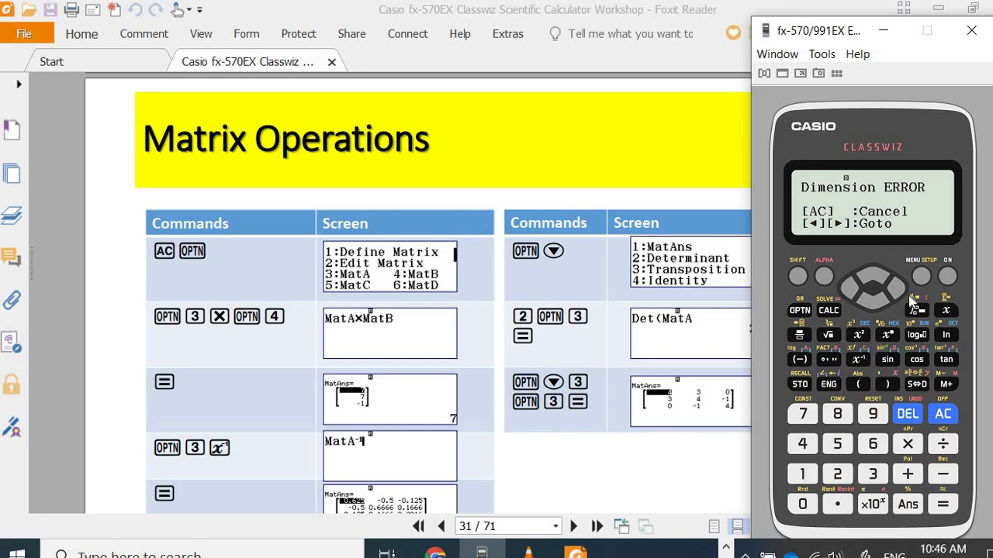
{"action": "left_click", "coordinate": [944, 415]}
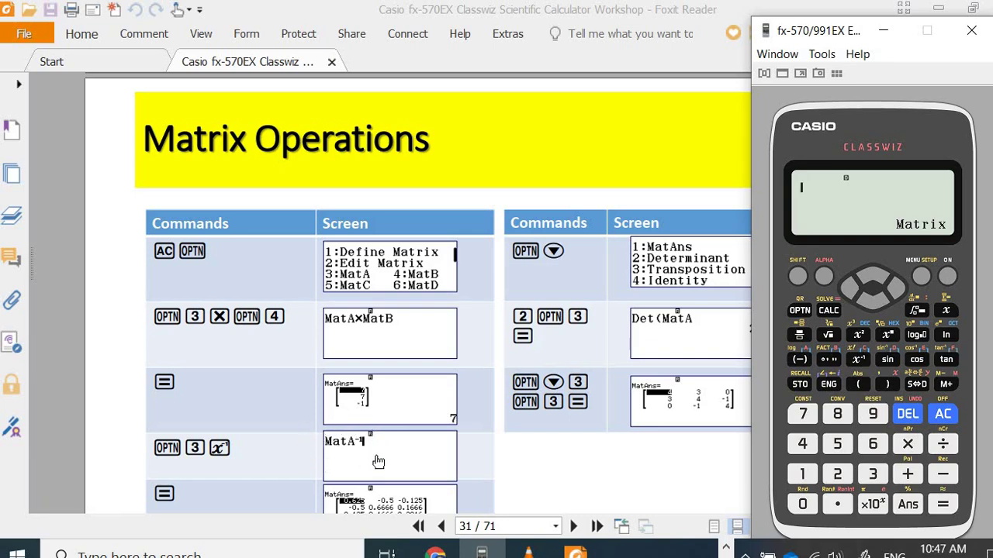
Step: Compute MatA⁻¹, whose first row is 0.625, −0.5, −0.125
{"action": "left_click", "coordinate": [801, 312]}
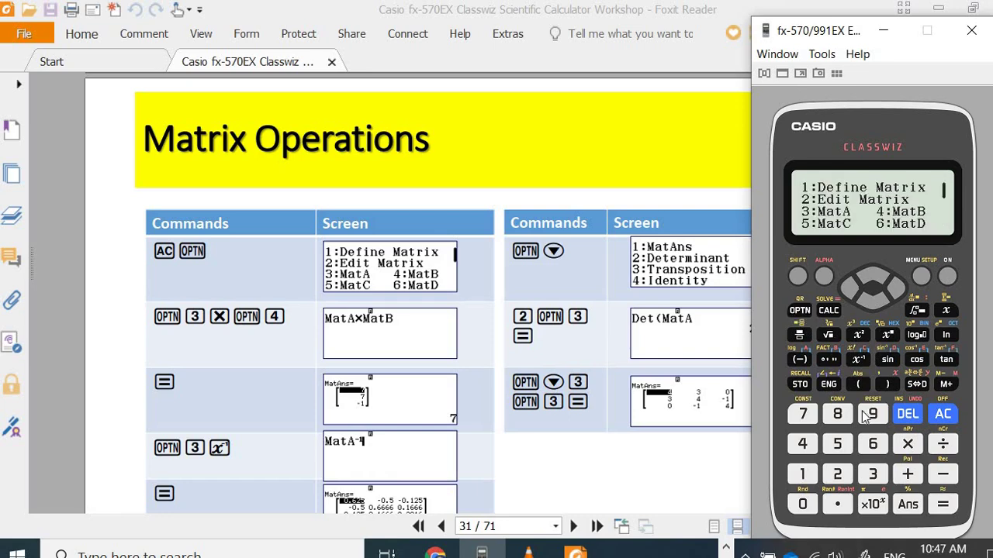
{"action": "left_click", "coordinate": [873, 475]}
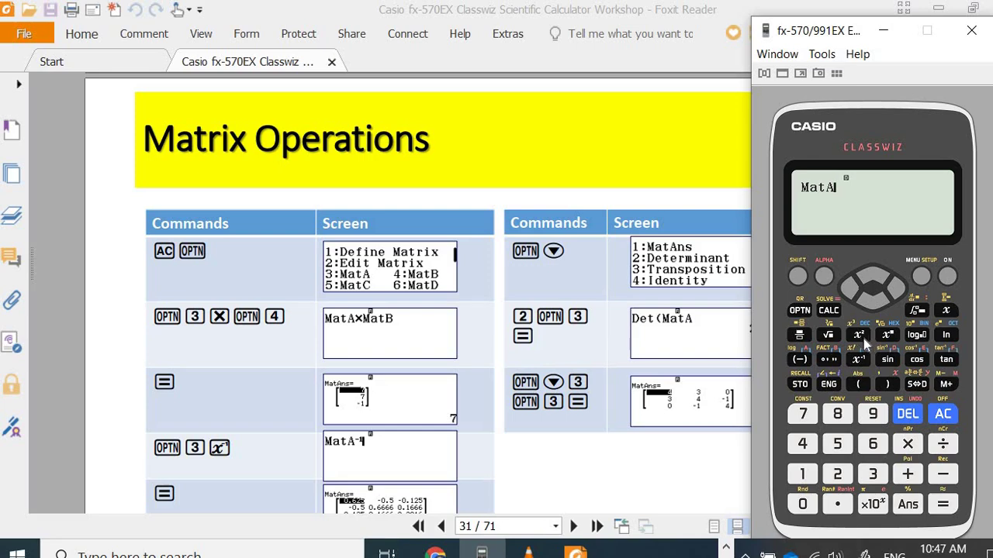
{"action": "left_click", "coordinate": [858, 360]}
{"action": "left_click", "coordinate": [943, 505]}
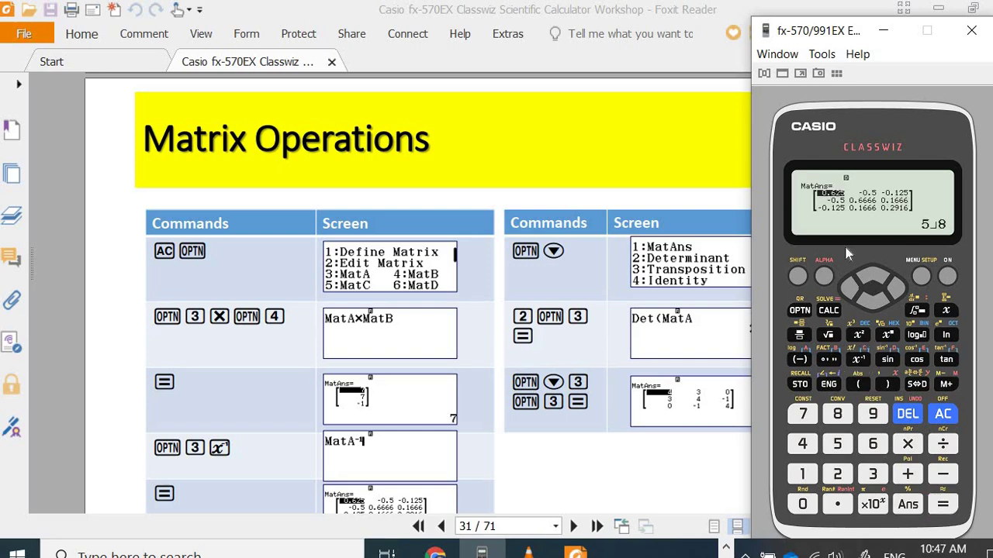
Step: Glance at the slides, then clear the inverse and reopen the matrix options list
{"action": "left_click", "coordinate": [624, 488]}
{"action": "scroll", "coordinate": [524, 294], "scroll_direction": "down", "scroll_amount": 1}
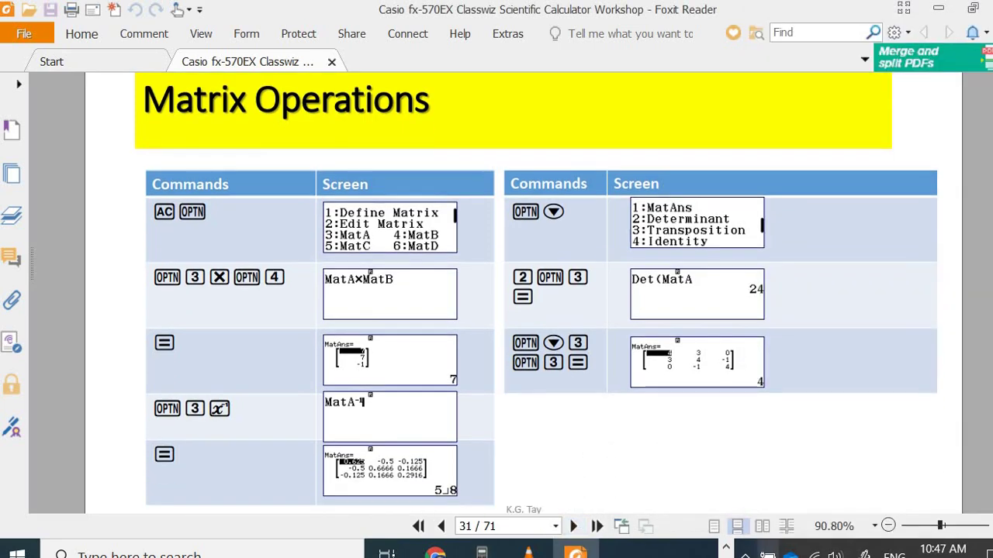
{"action": "left_click", "coordinate": [482, 552]}
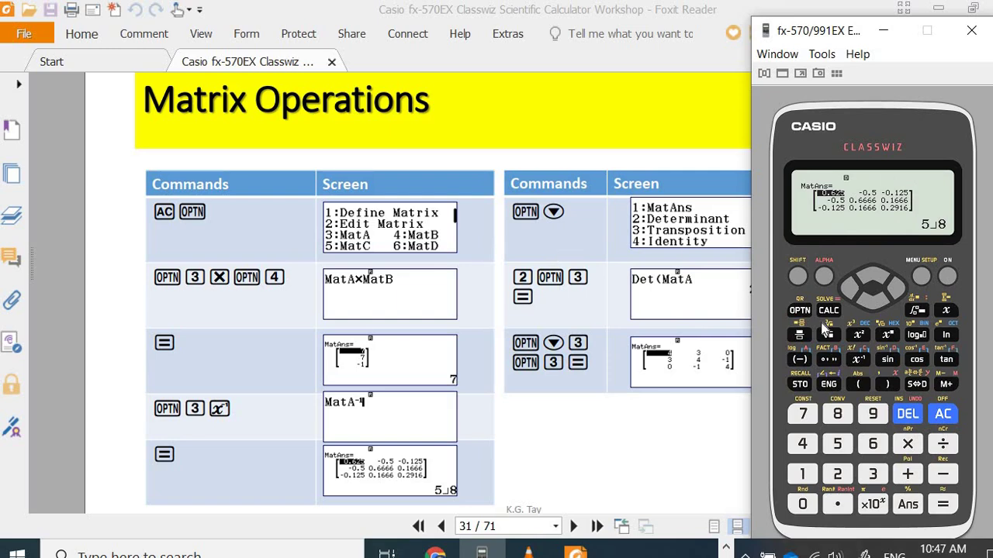
{"action": "left_click", "coordinate": [942, 414]}
{"action": "left_click", "coordinate": [799, 310]}
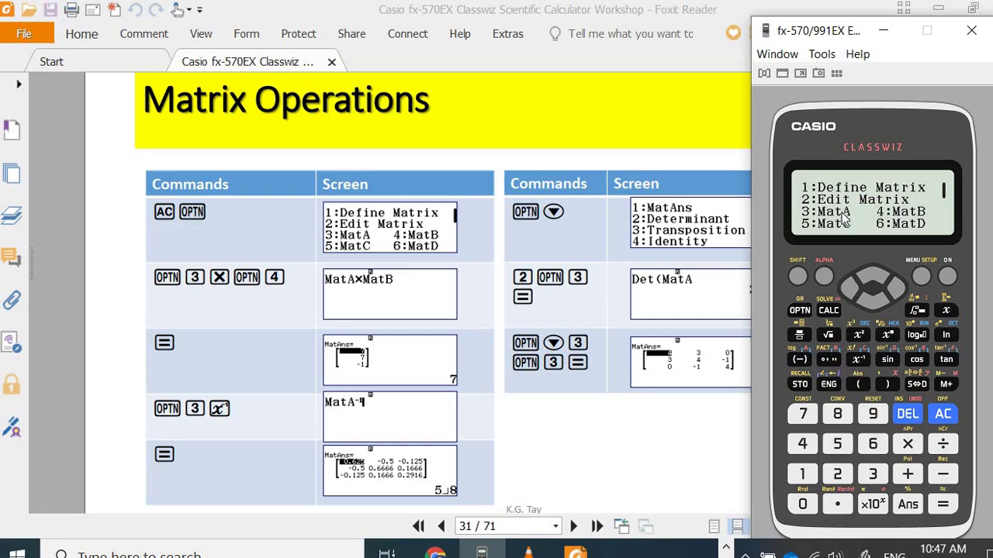
Step: Evaluate Det(MatA) to get 24, then move the emulator window to mid-screen
{"action": "left_click", "coordinate": [868, 308]}
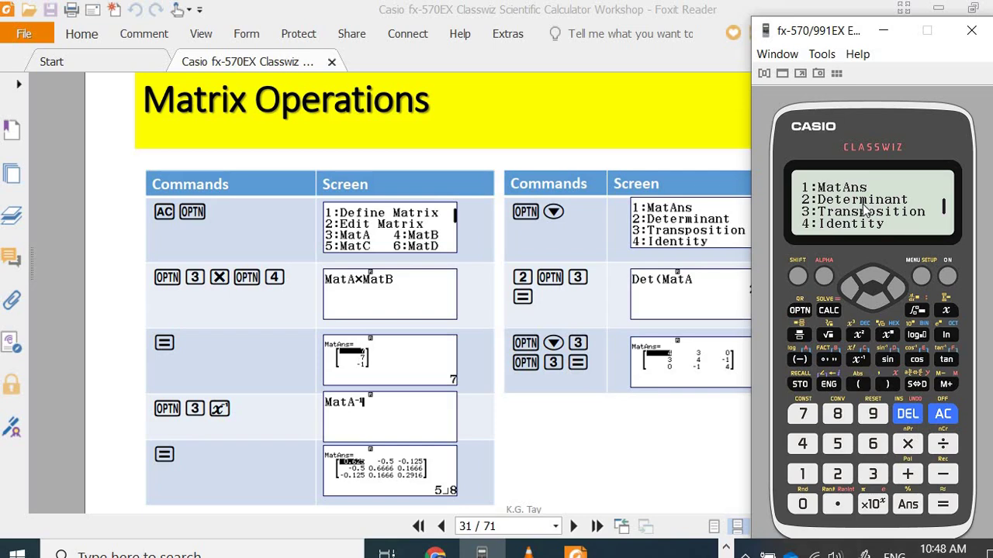
{"action": "left_click", "coordinate": [838, 475]}
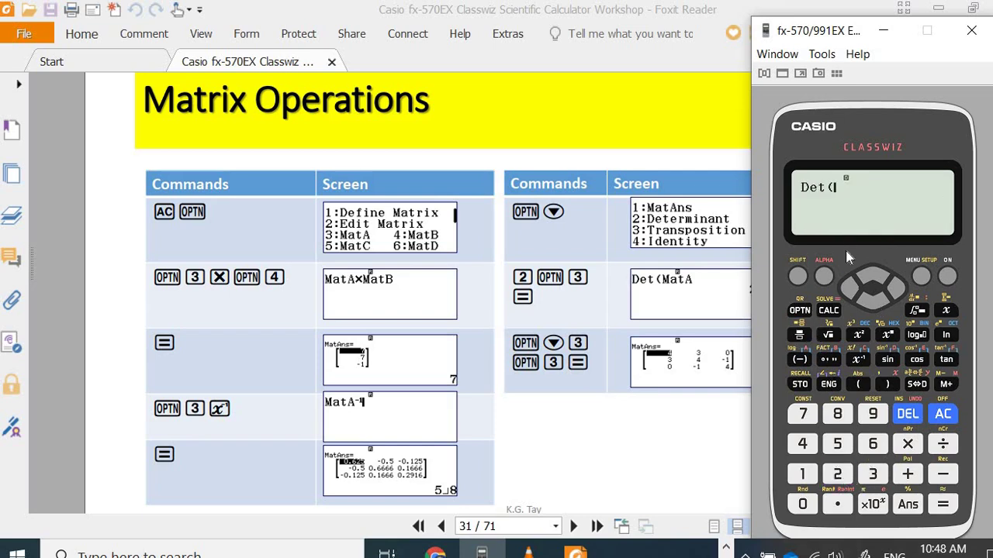
{"action": "left_click", "coordinate": [800, 310]}
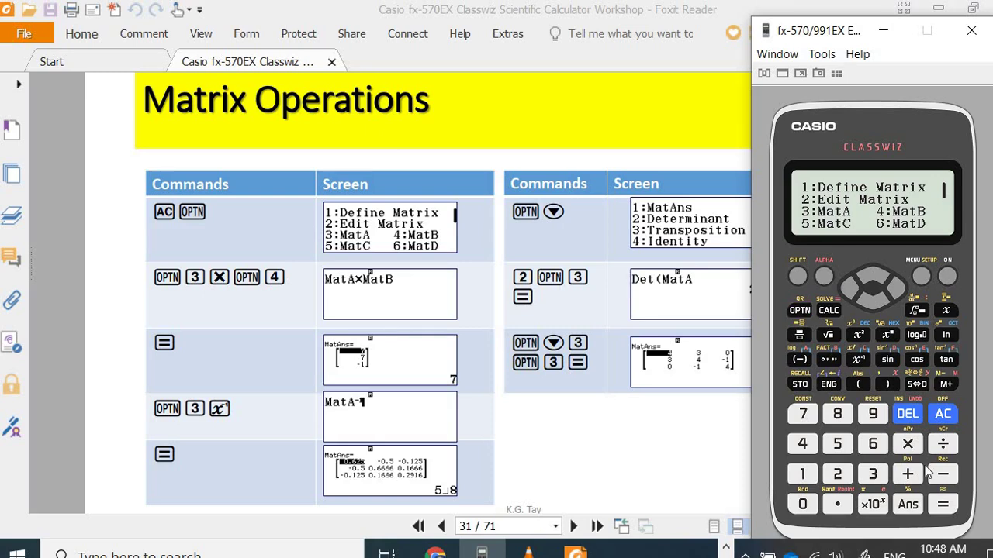
{"action": "left_click", "coordinate": [872, 474]}
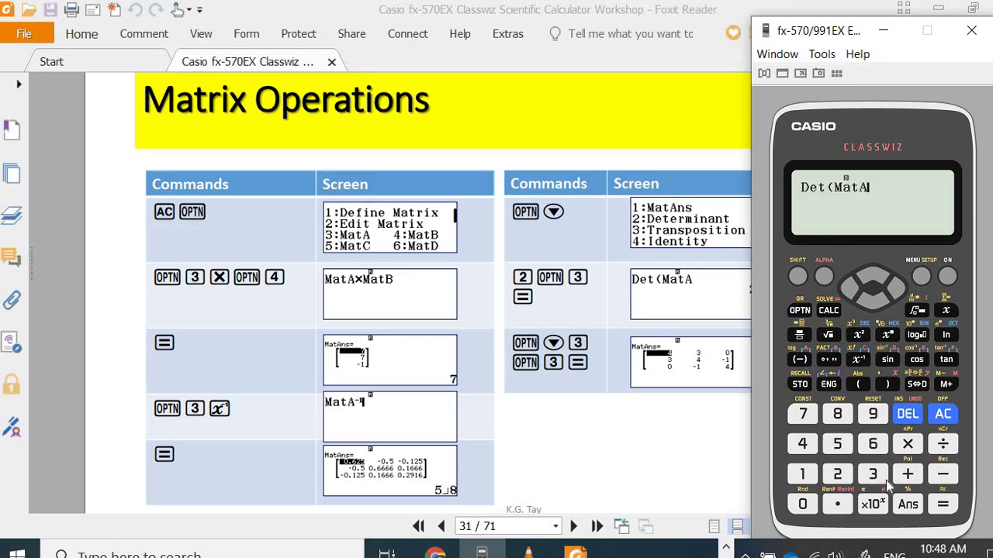
{"action": "left_click", "coordinate": [889, 384]}
{"action": "left_click", "coordinate": [943, 504]}
{"action": "left_click_drag", "start_coordinate": [810, 31], "coordinate": [209, 16]}
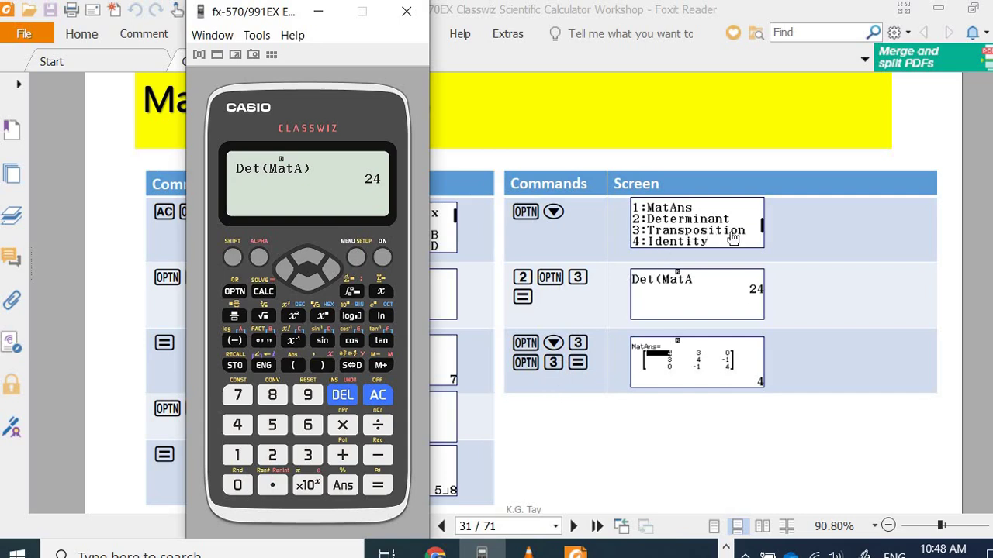
Step: Clear the display and evaluate Trn(MatA), giving rows 4 3 0, 3 4 −1, 0 −1 4
{"action": "left_click", "coordinate": [380, 395]}
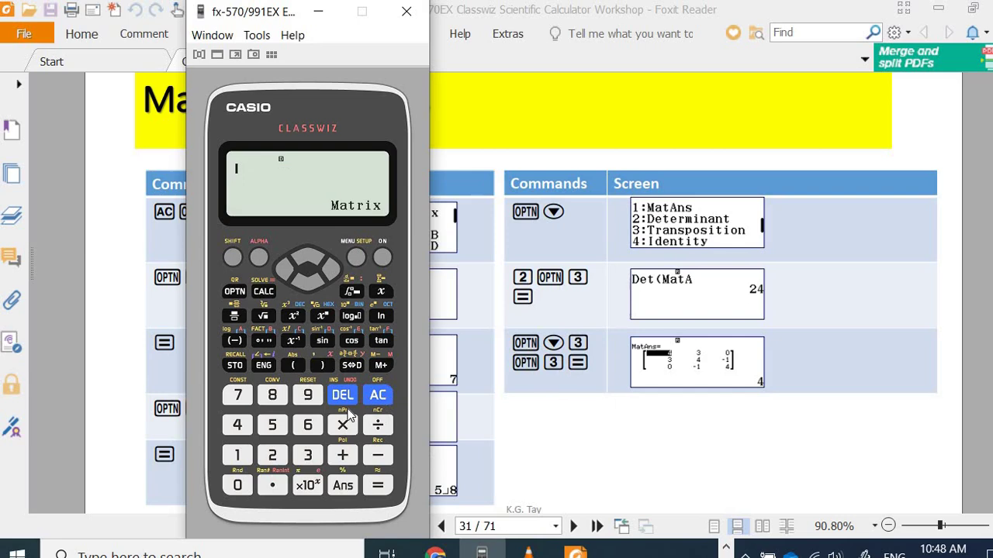
{"action": "left_click", "coordinate": [232, 292]}
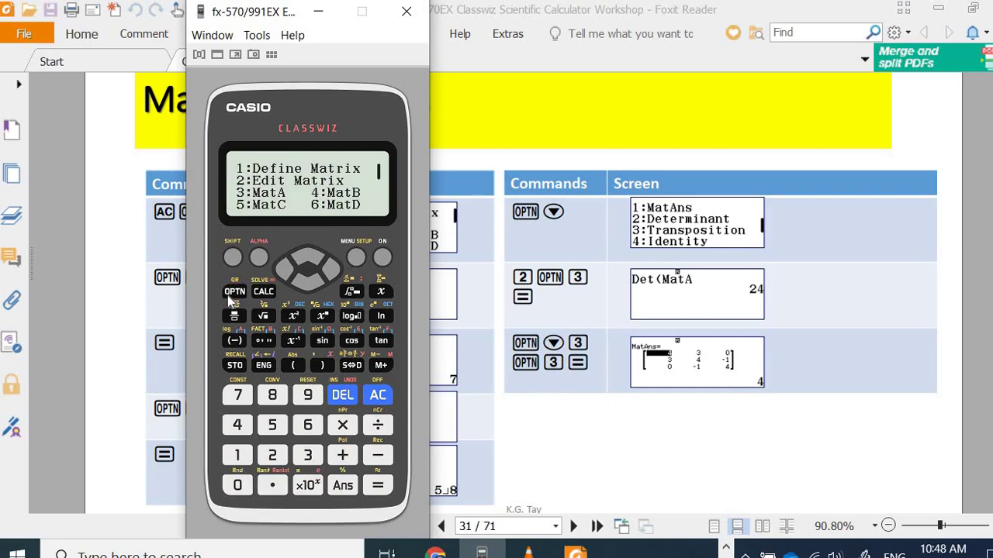
{"action": "left_click", "coordinate": [311, 283]}
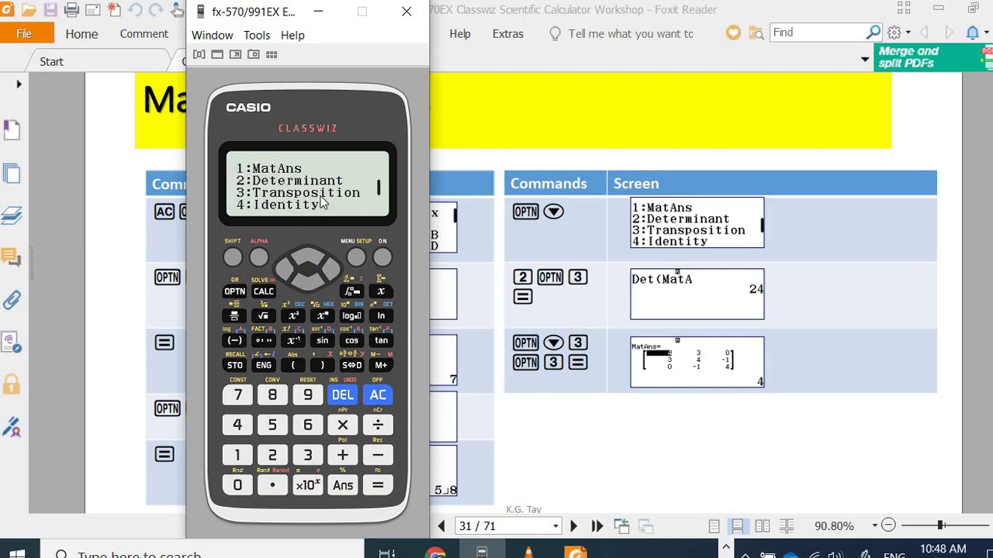
{"action": "left_click", "coordinate": [314, 460]}
{"action": "left_click", "coordinate": [232, 293]}
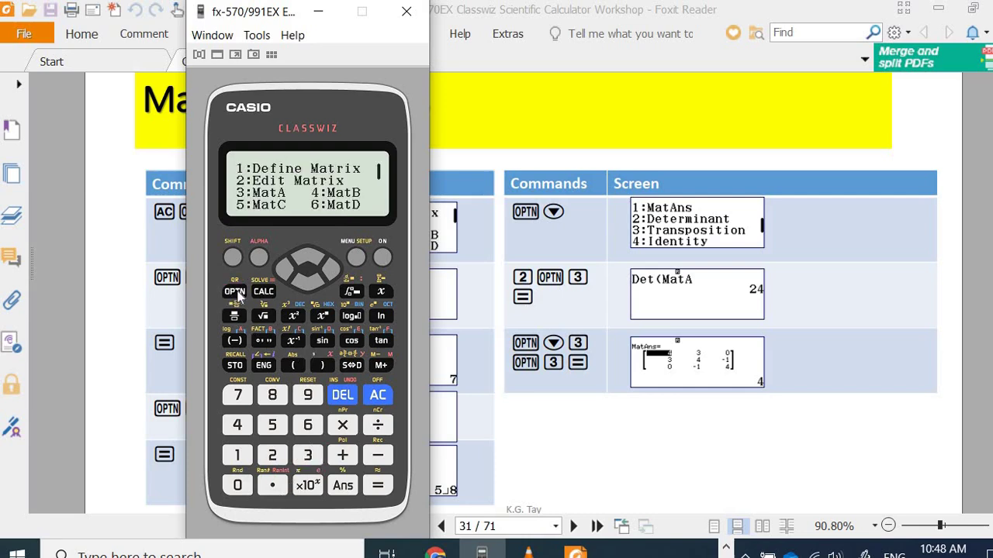
{"action": "left_click", "coordinate": [308, 456]}
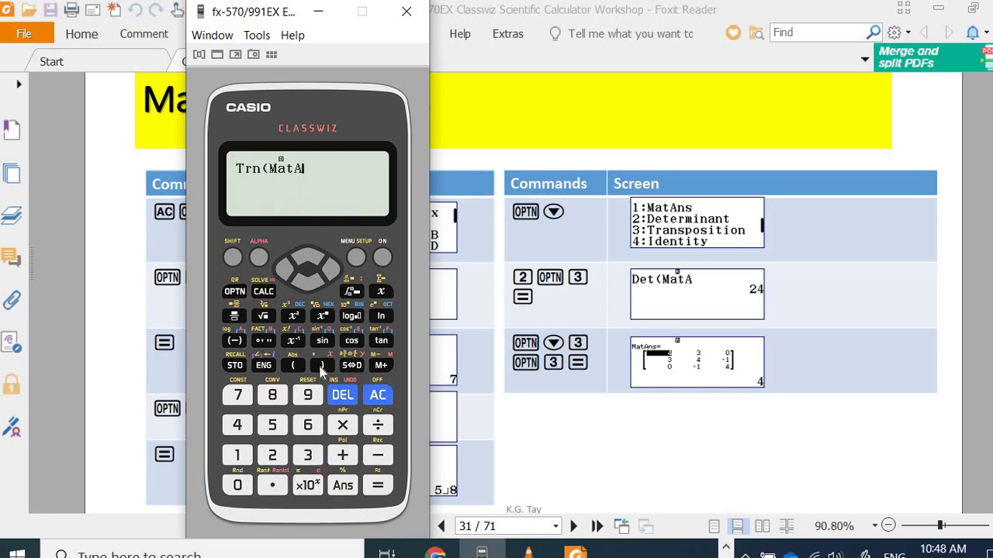
{"action": "left_click", "coordinate": [378, 489]}
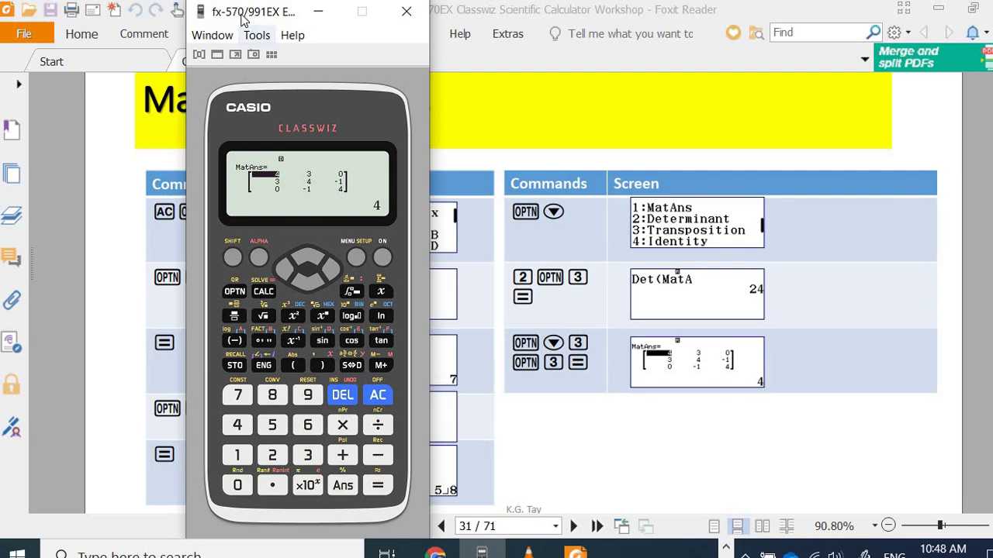
Step: Shift the emulator right, page the slides back to page 29 Matrix Mode, and clear the calculator display
{"action": "left_click_drag", "start_coordinate": [248, 12], "coordinate": [599, 11]}
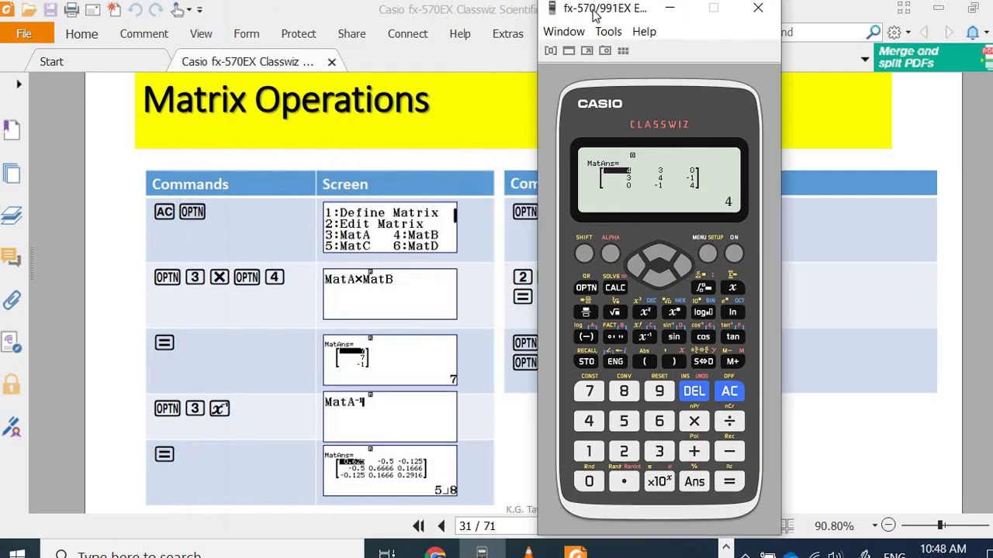
{"action": "left_click", "coordinate": [440, 528]}
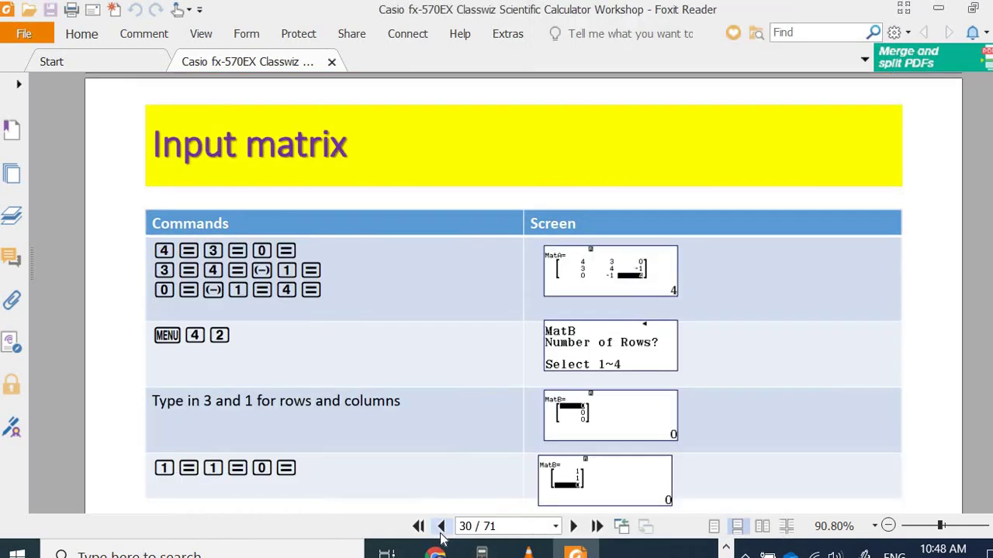
{"action": "left_click", "coordinate": [442, 527]}
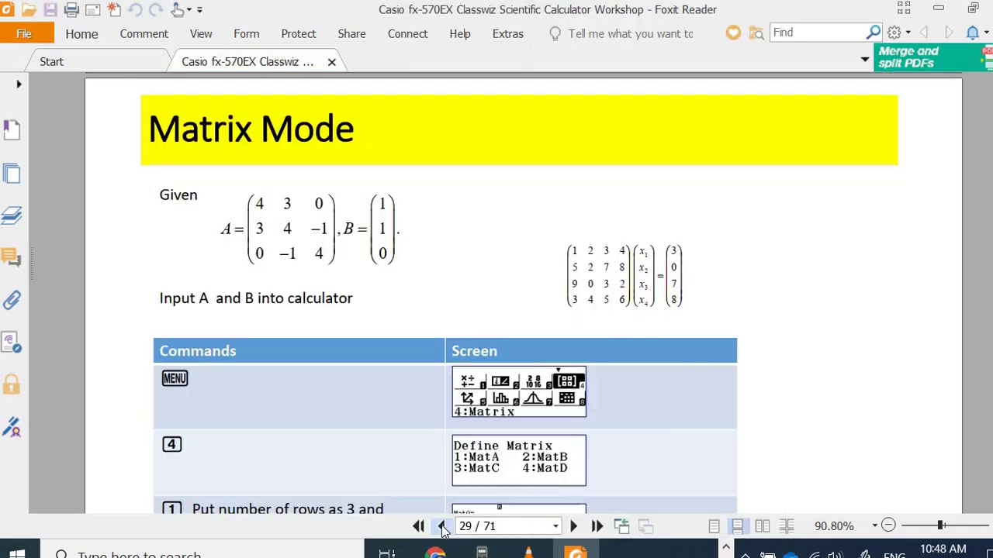
{"action": "left_click", "coordinate": [484, 552]}
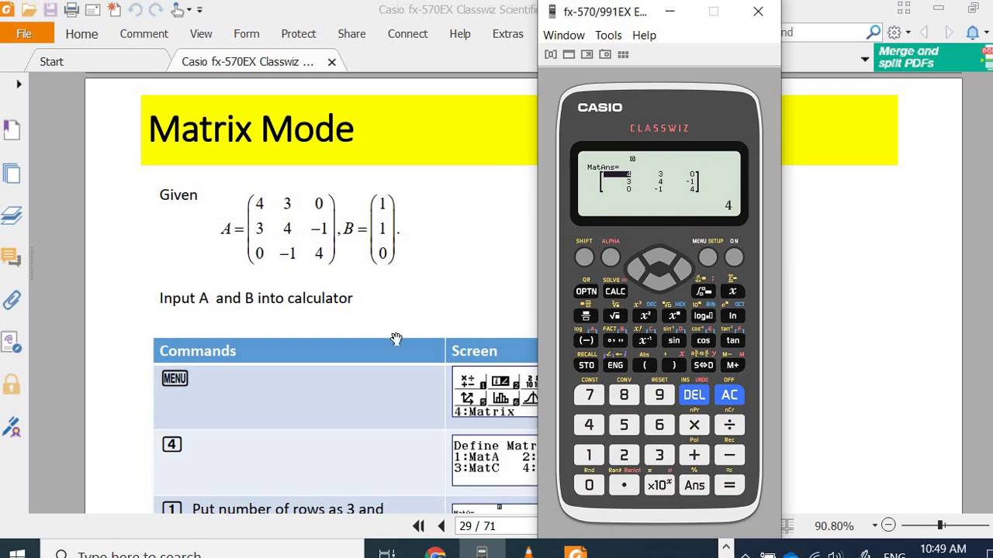
{"action": "key", "text": "Escape"}
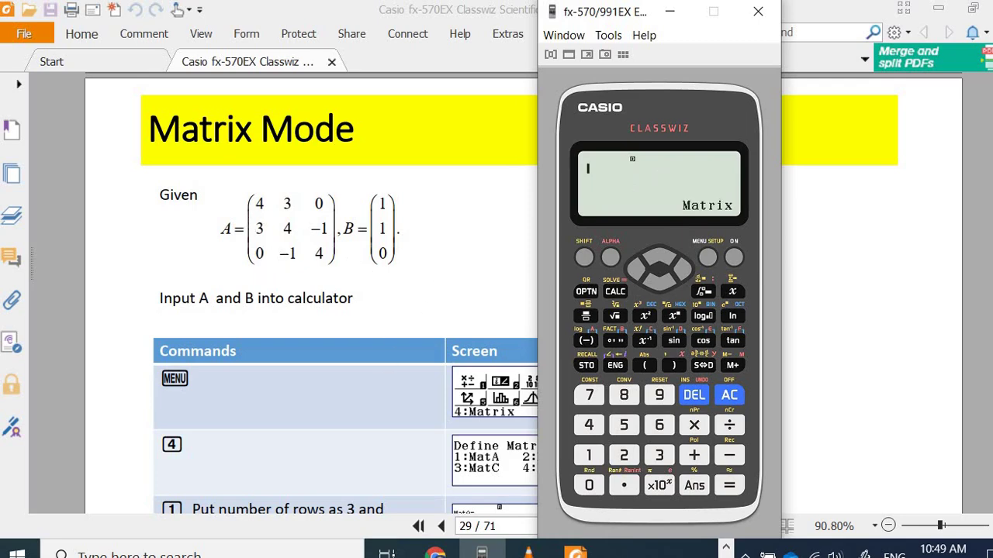